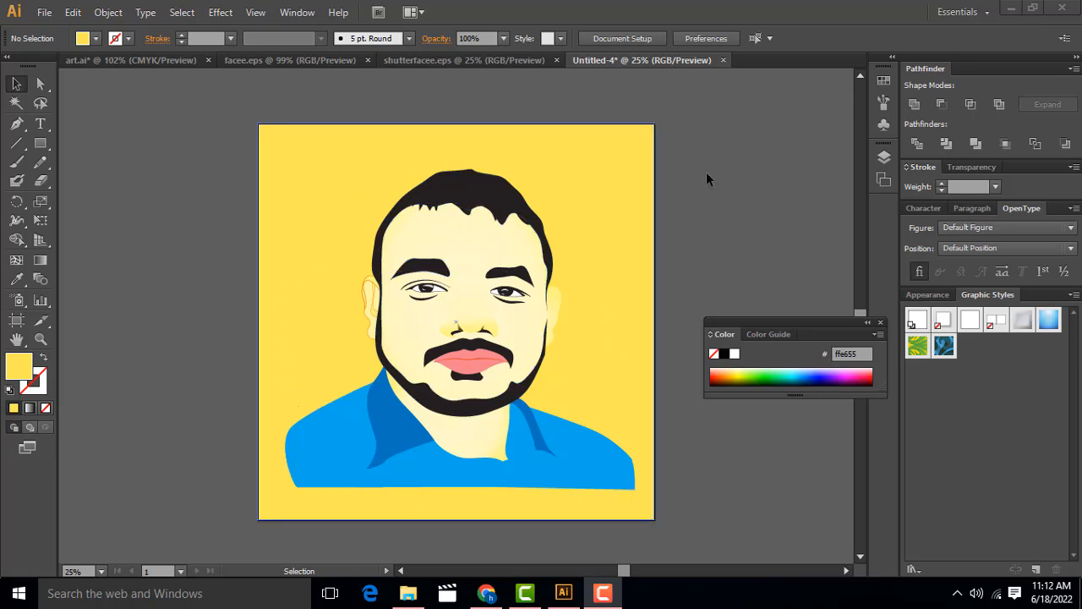
Switch to Chrome and examine the Shutterstock Contributor dashboard, highlighting the submit.shutterstock.com address.
left_click(486, 593)
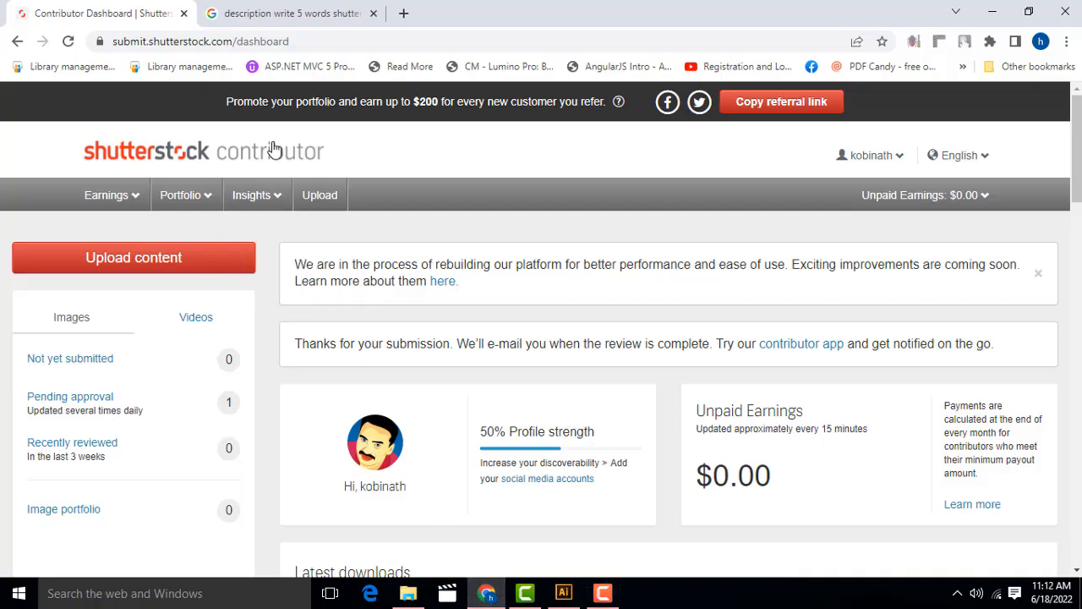
left_click_drag(234, 40, 42, 36)
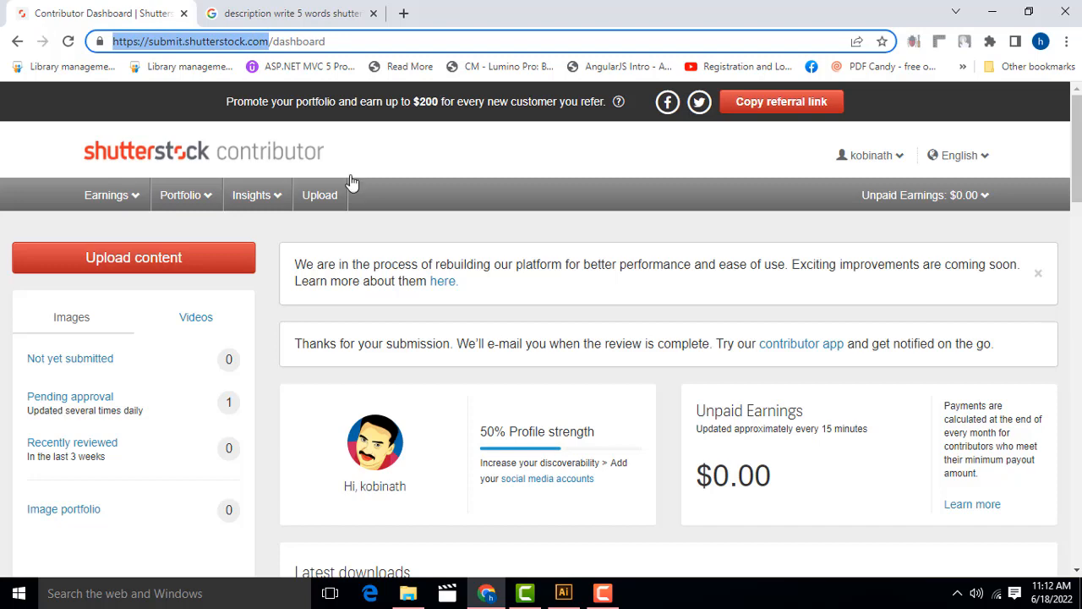
scroll(454, 209, "down", 1)
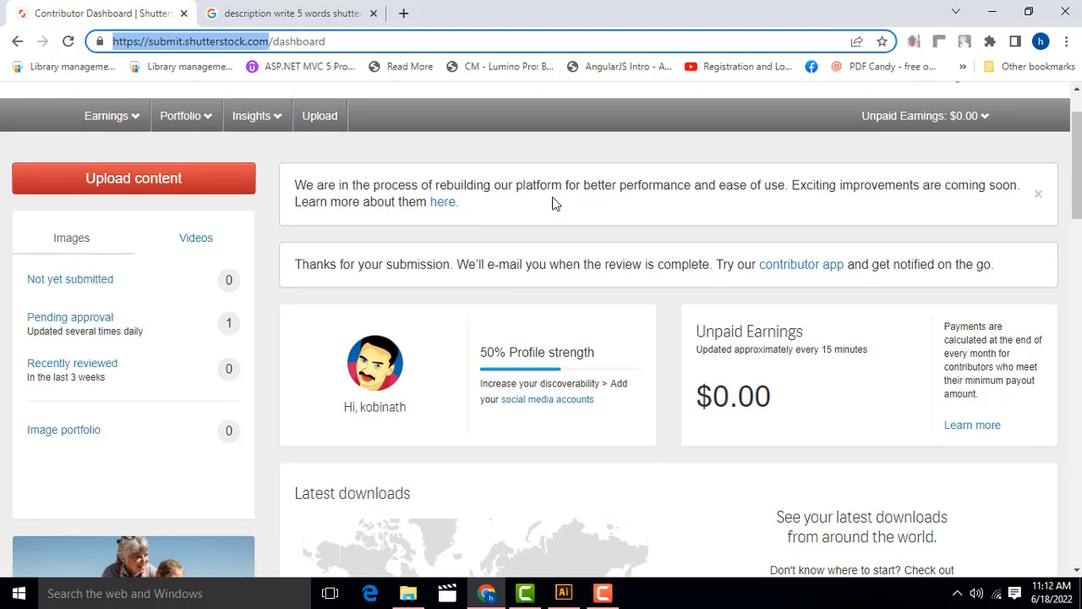
scroll(552, 197, "up", 1)
scroll(553, 201, "down", 1)
Open Google in a new browser tab and search for "stock shutter contributor".
left_click(403, 13)
type("g")
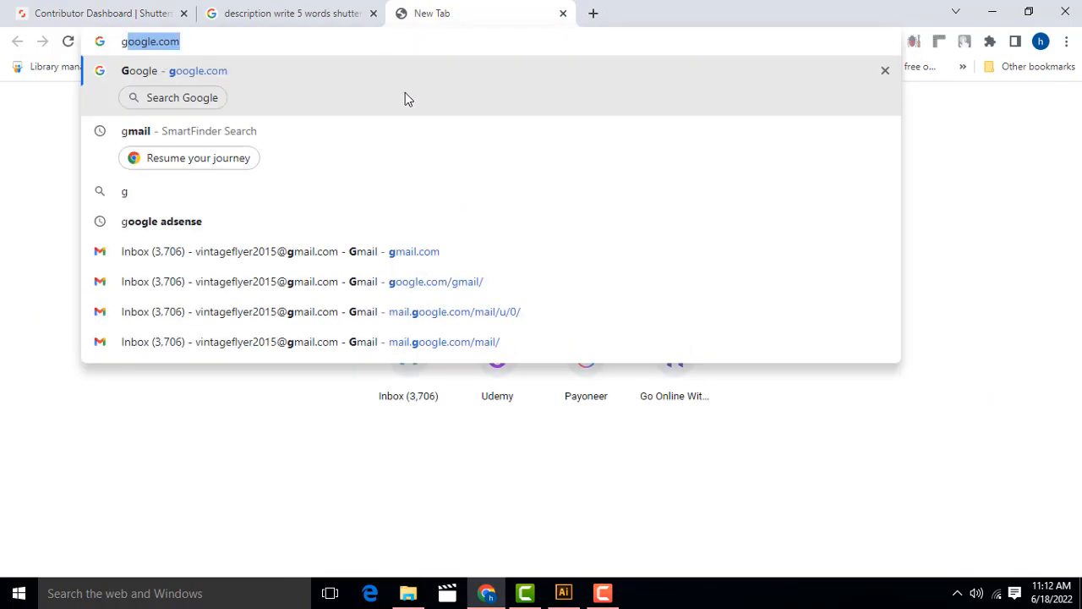
key("Return")
type("s")
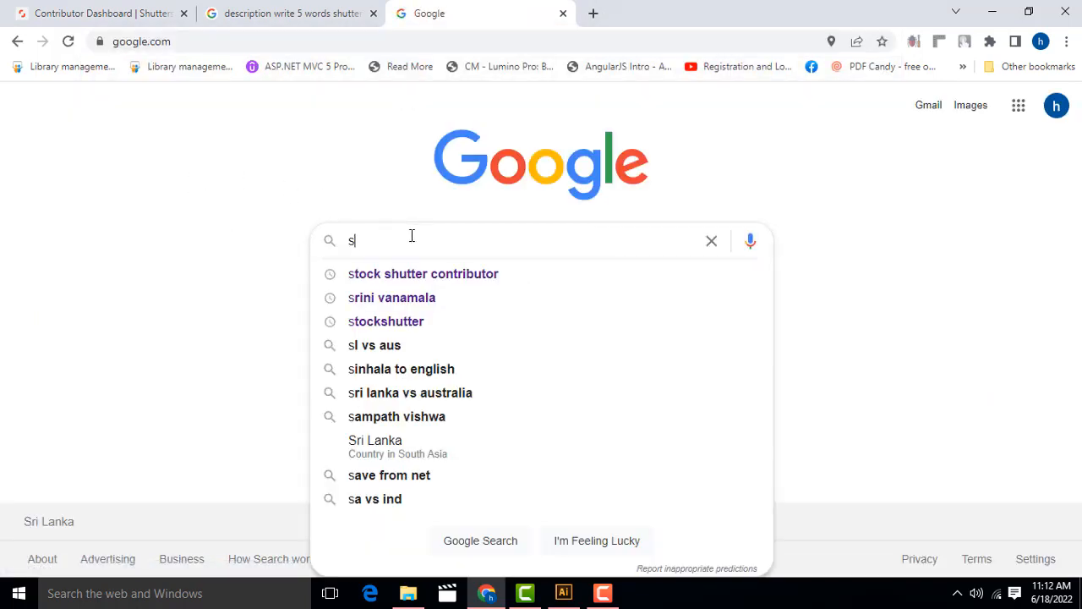
key("Down")
key("Return")
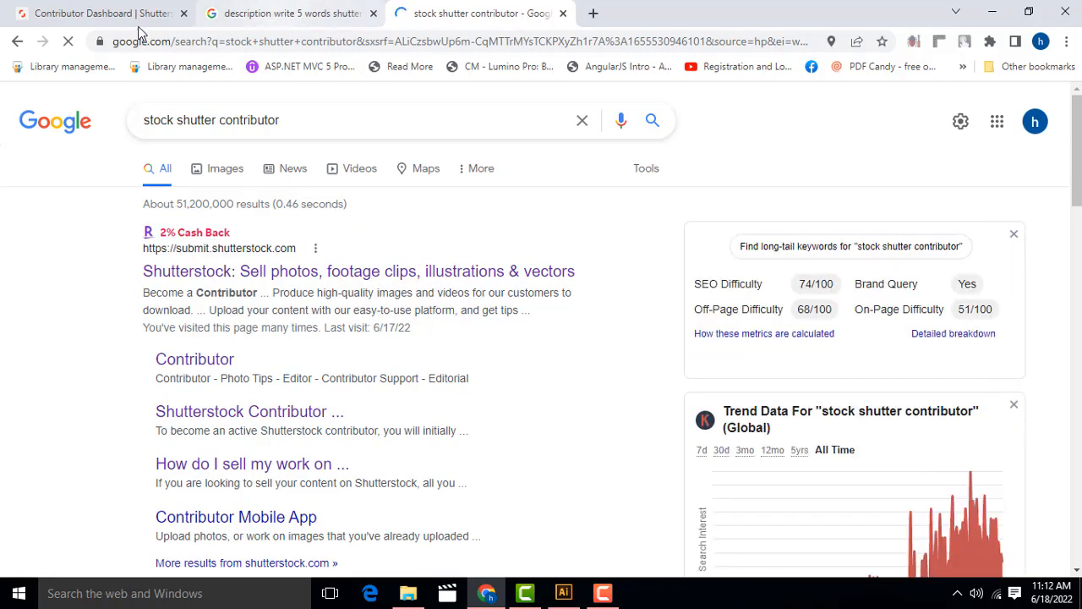
Return to the Shutterstock Contributor dashboard and look over its contents and the Portfolio options.
left_click(97, 10)
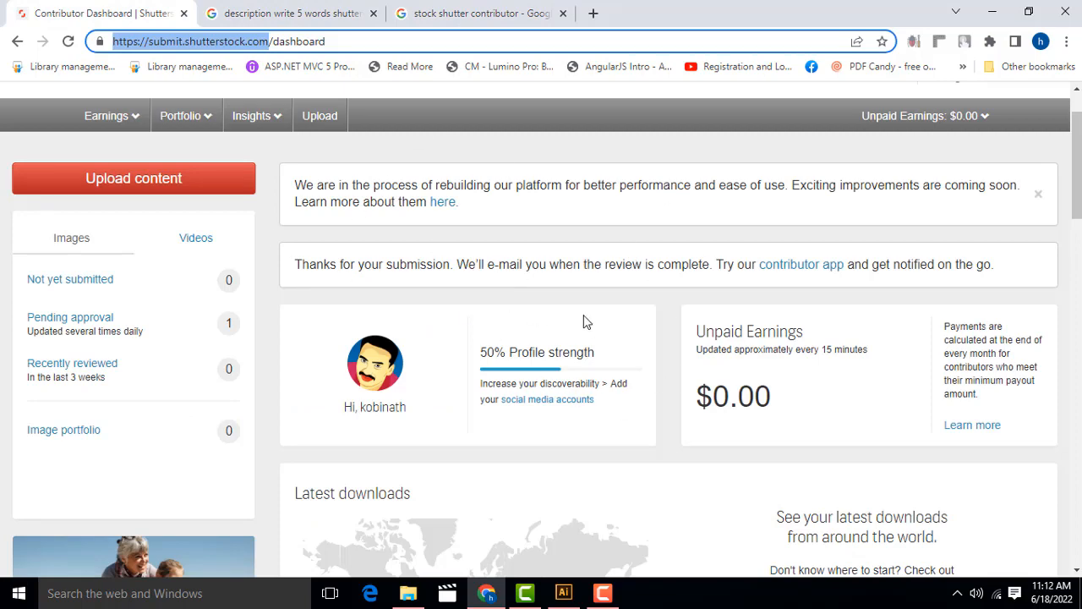
scroll(693, 335, "up", 1)
scroll(624, 340, "down", 2)
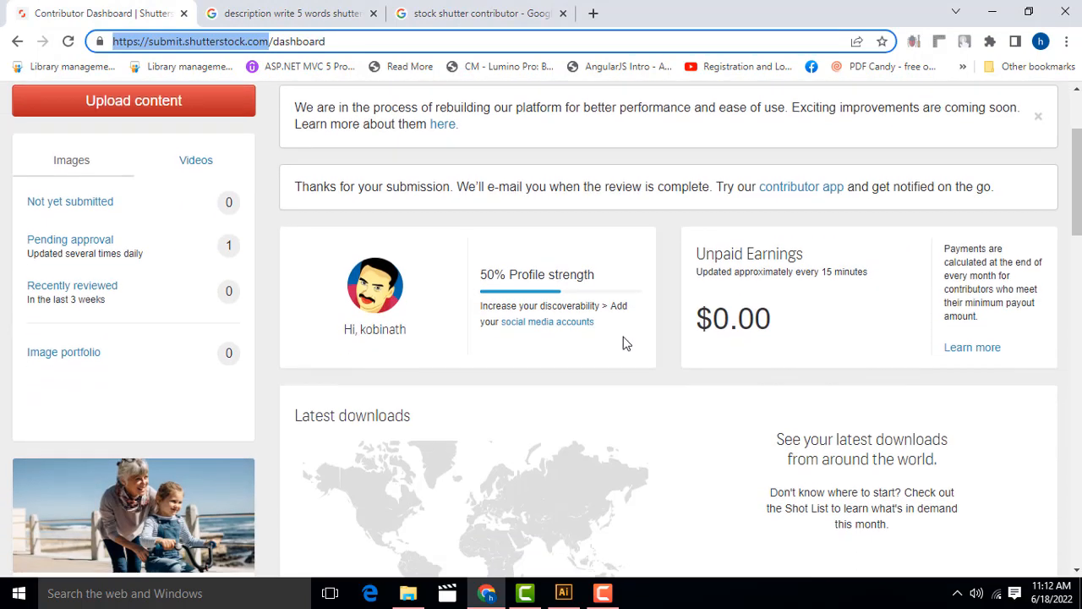
scroll(626, 344, "up", 1)
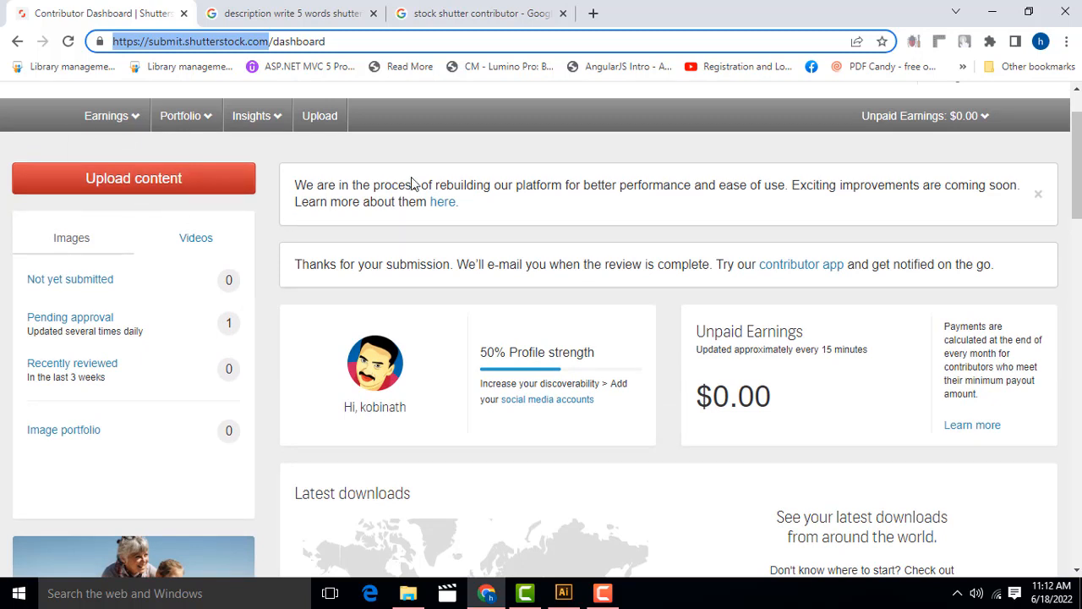
left_click(205, 126)
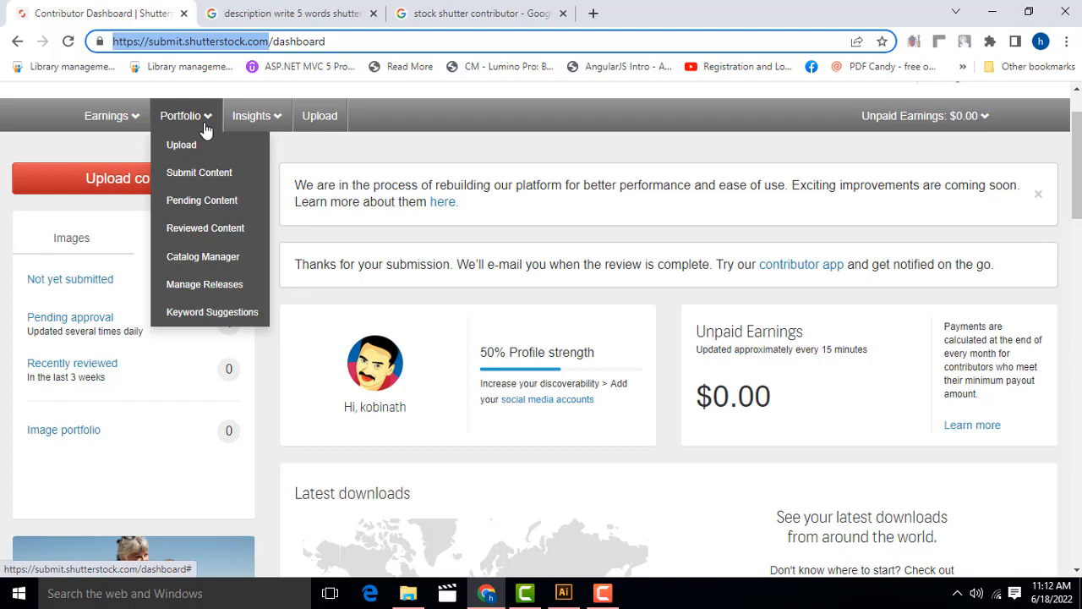
Switch to Illustrator and create a new RGB document 2000 px wide and 2000 px high, with units in pixels.
left_click(563, 593)
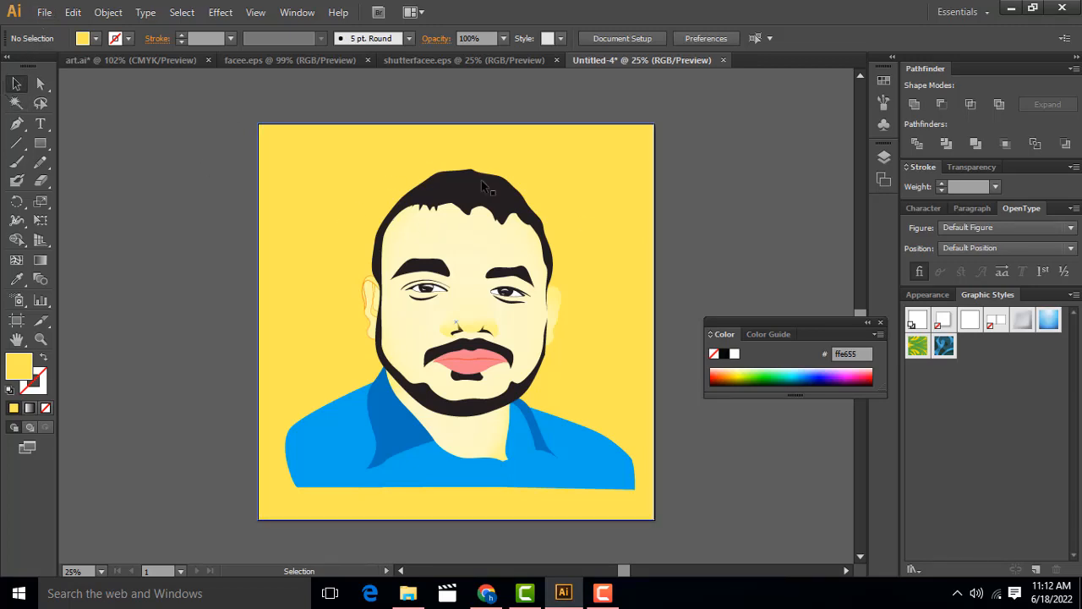
left_click(44, 12)
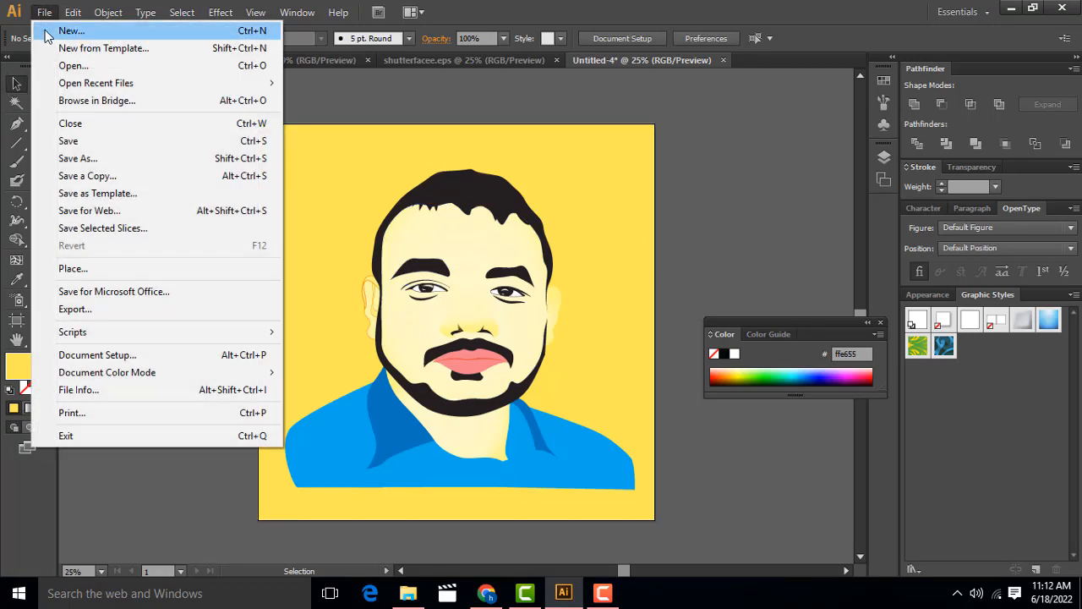
left_click(46, 31)
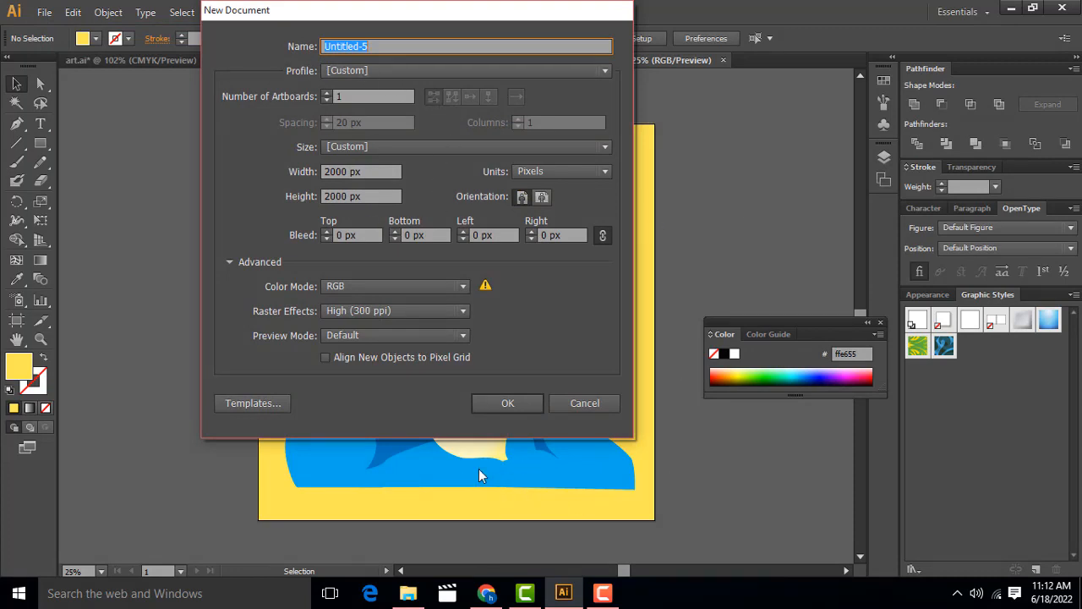
left_click_drag(372, 12, 784, 91)
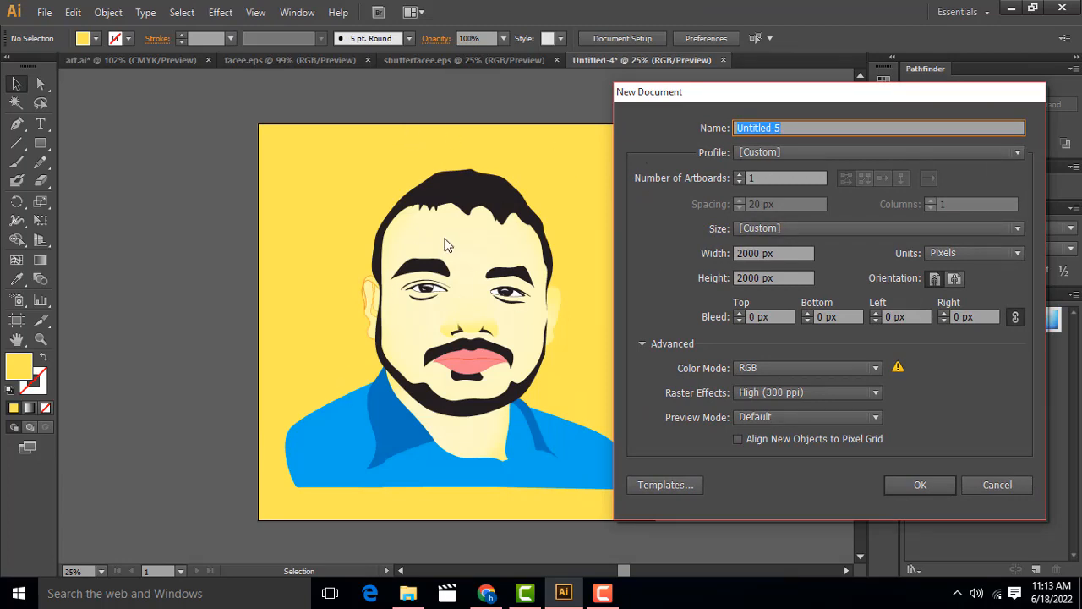
left_click_drag(733, 94, 448, 74)
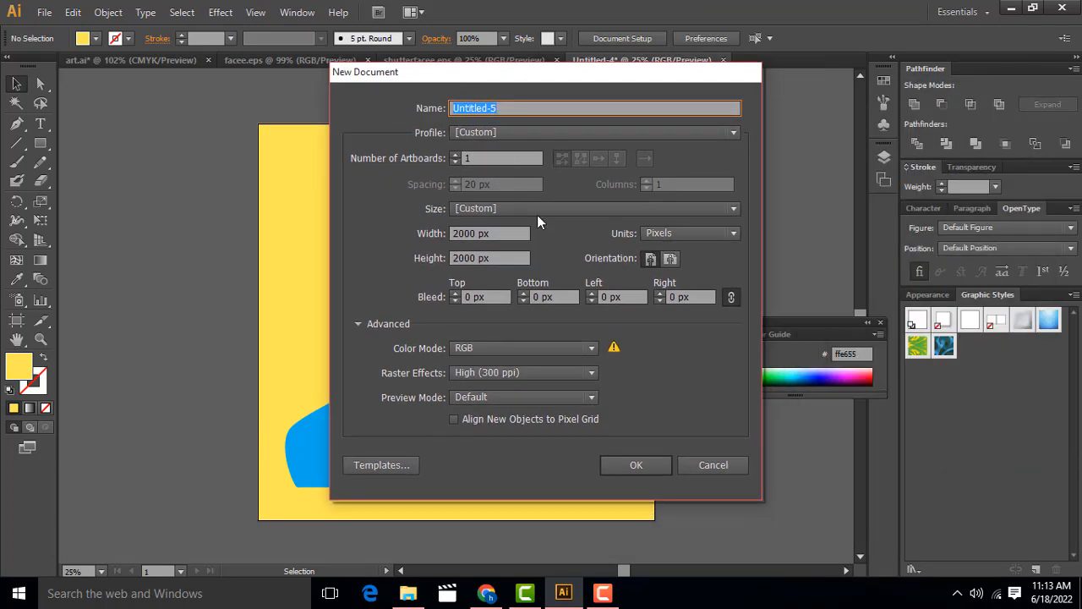
left_click(677, 232)
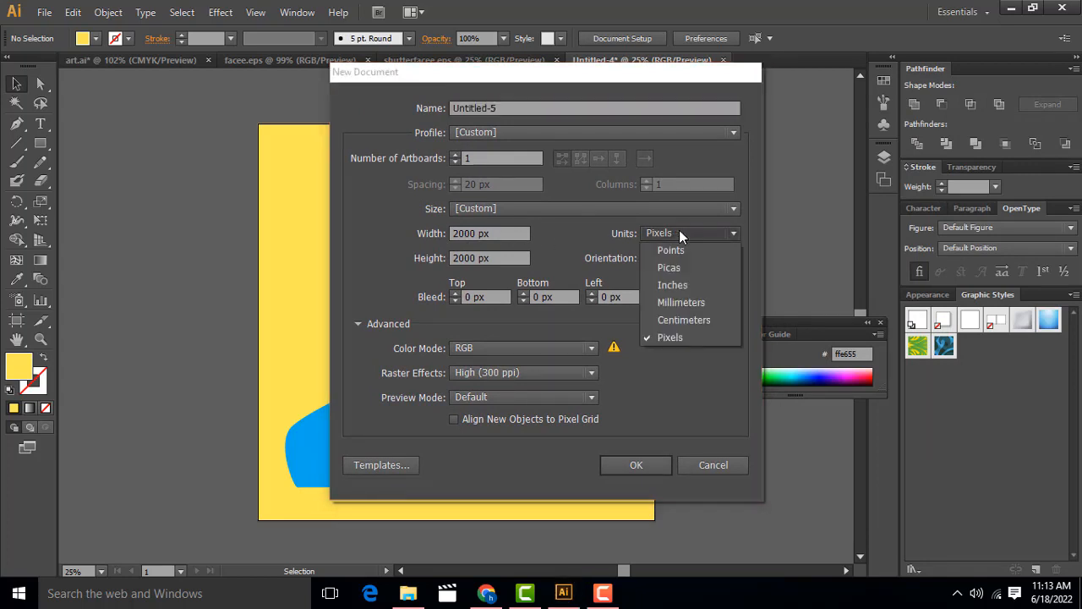
left_click(689, 338)
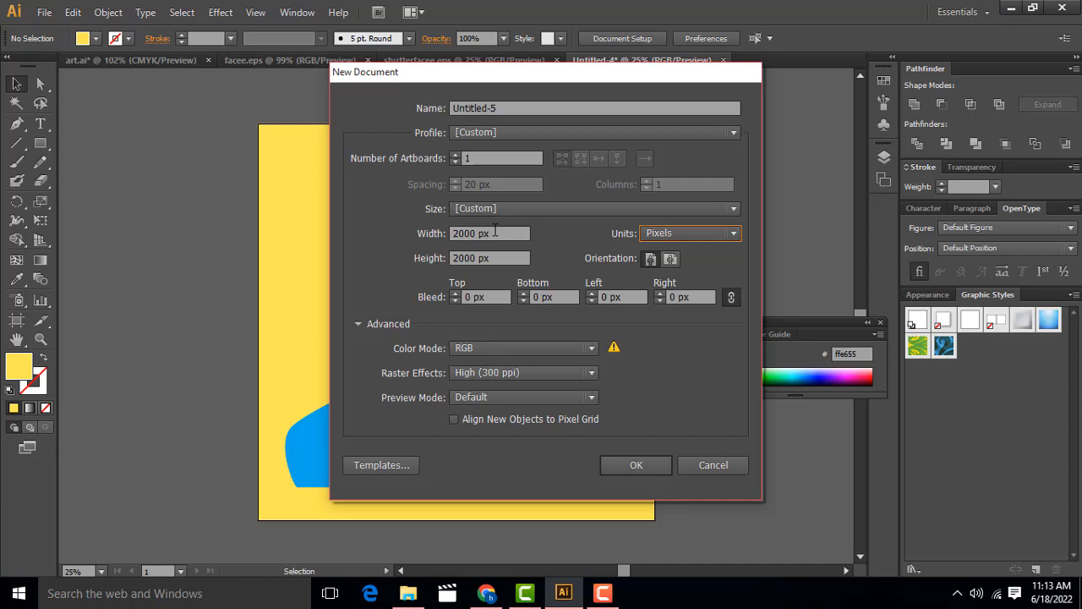
double_click(461, 232)
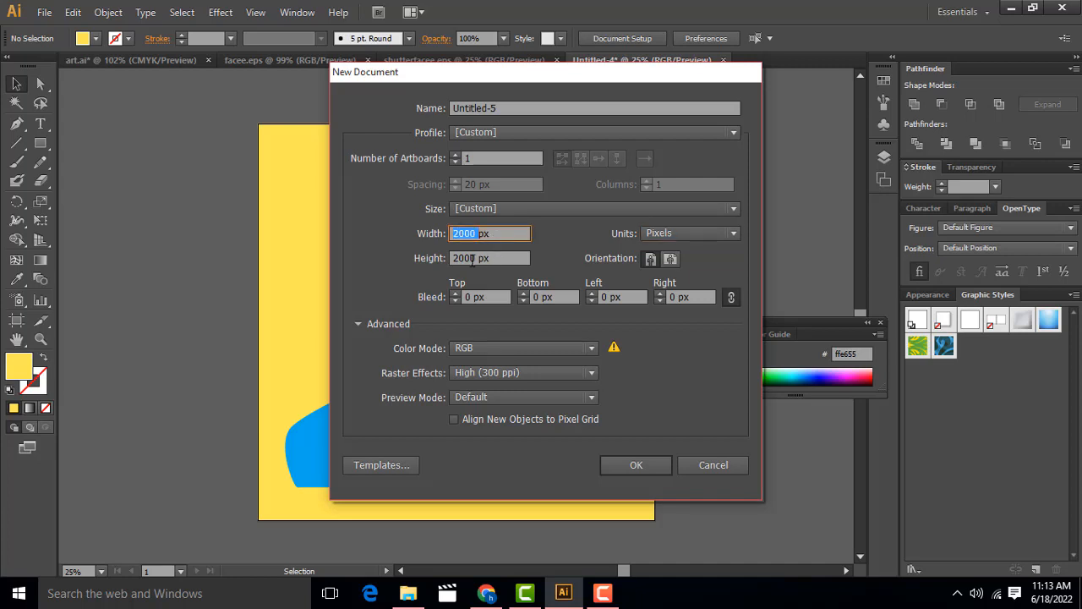
double_click(466, 257)
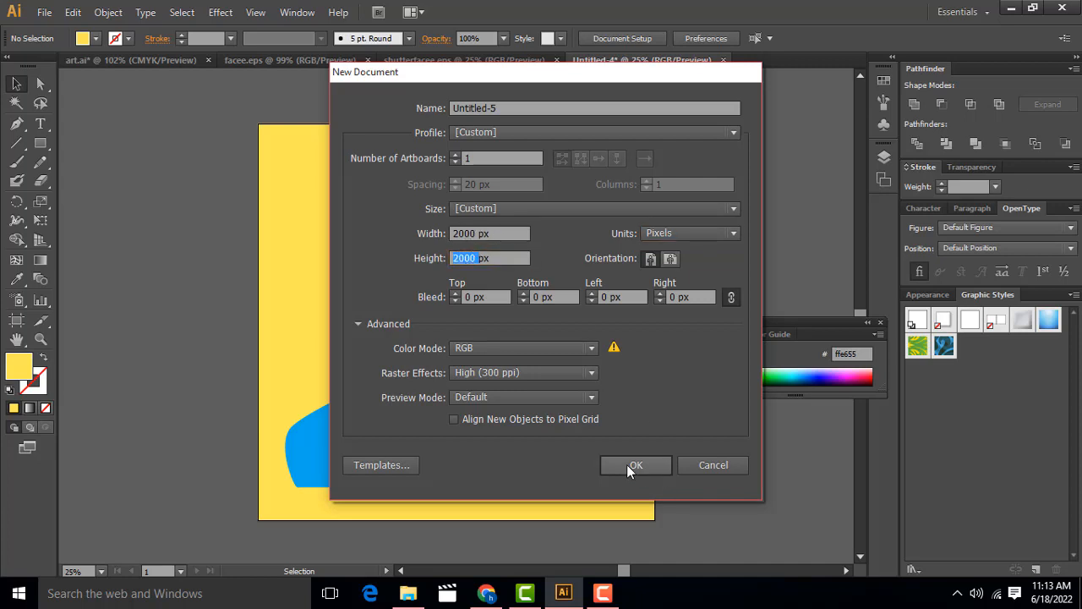
left_click(626, 464)
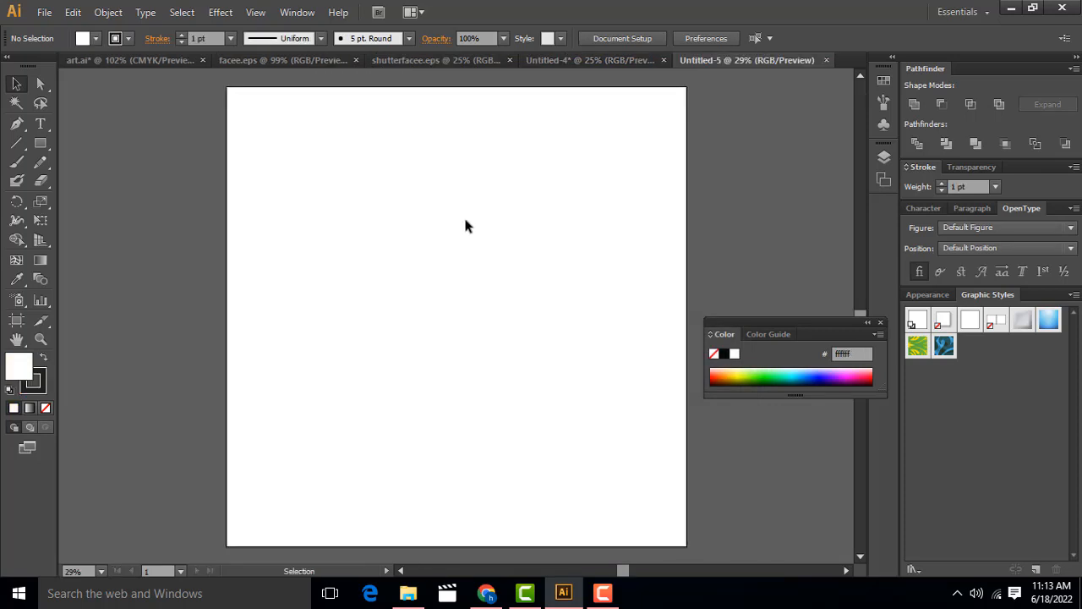
Ungroup the portrait artwork in the Untitled-4 document and delete its yellow background square.
left_click(580, 60)
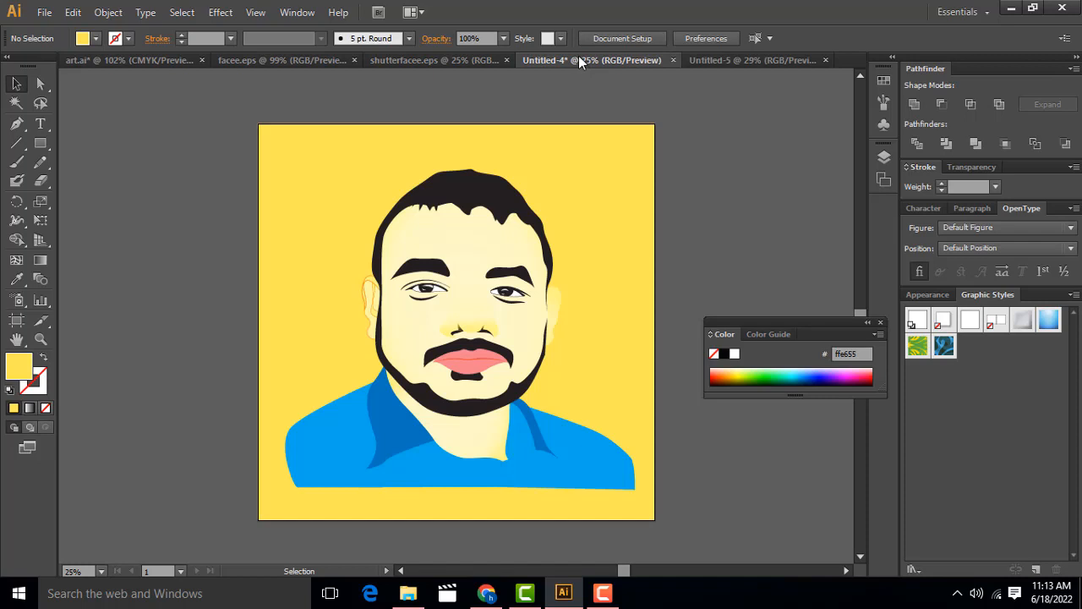
left_click(564, 133)
right_click(565, 135)
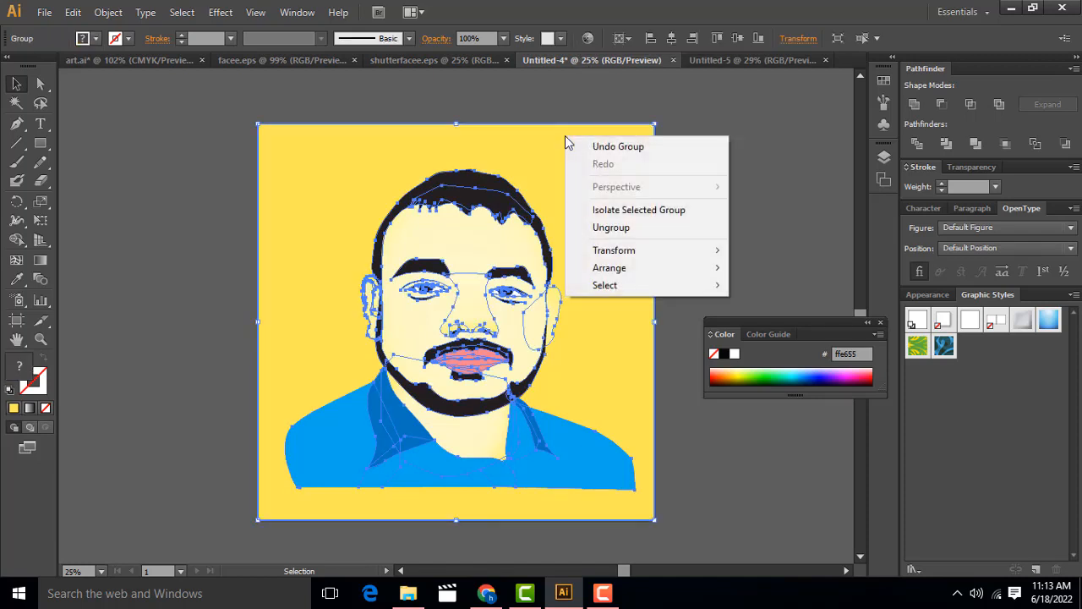
left_click(634, 229)
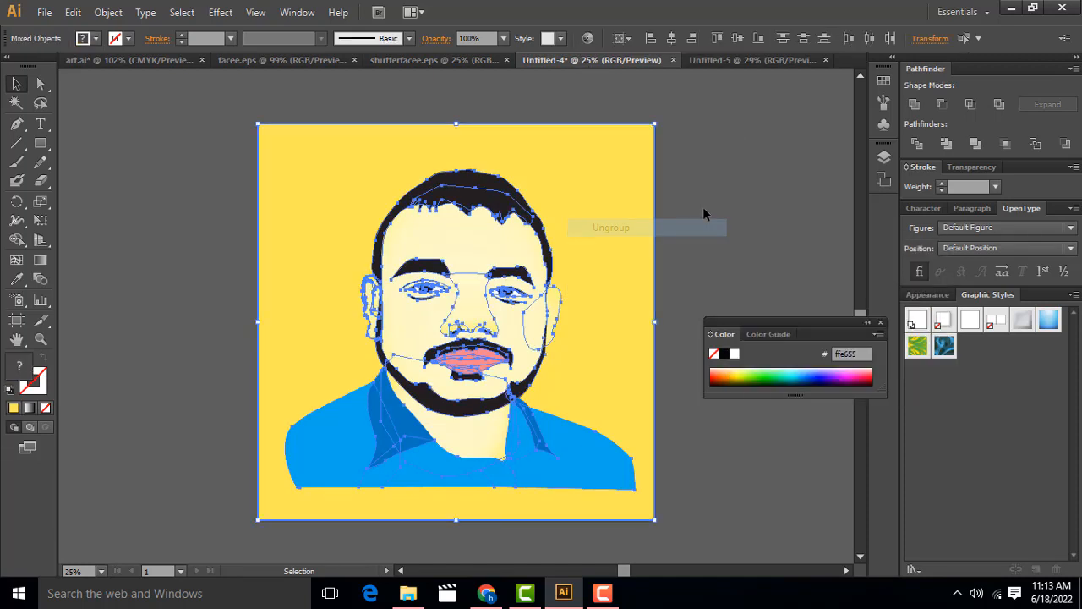
left_click(702, 206)
left_click(641, 187)
key("Delete")
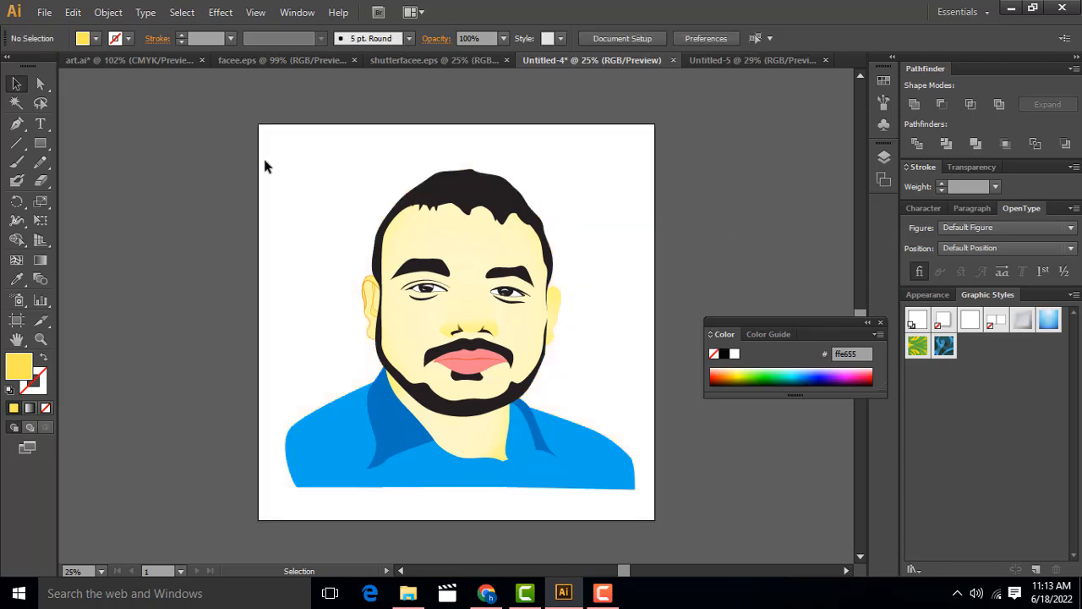
Copy the whole portrait from Untitled-4 into the Untitled-5 document and position it near the artboard's centre.
left_click_drag(275, 145, 665, 505)
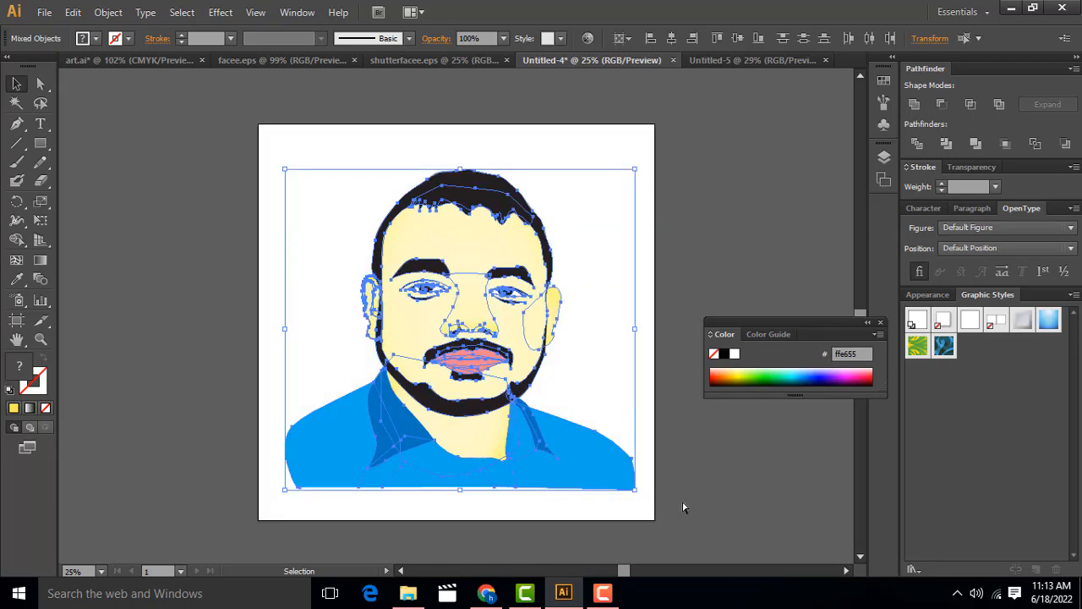
key("a")
key("v")
left_click(739, 57)
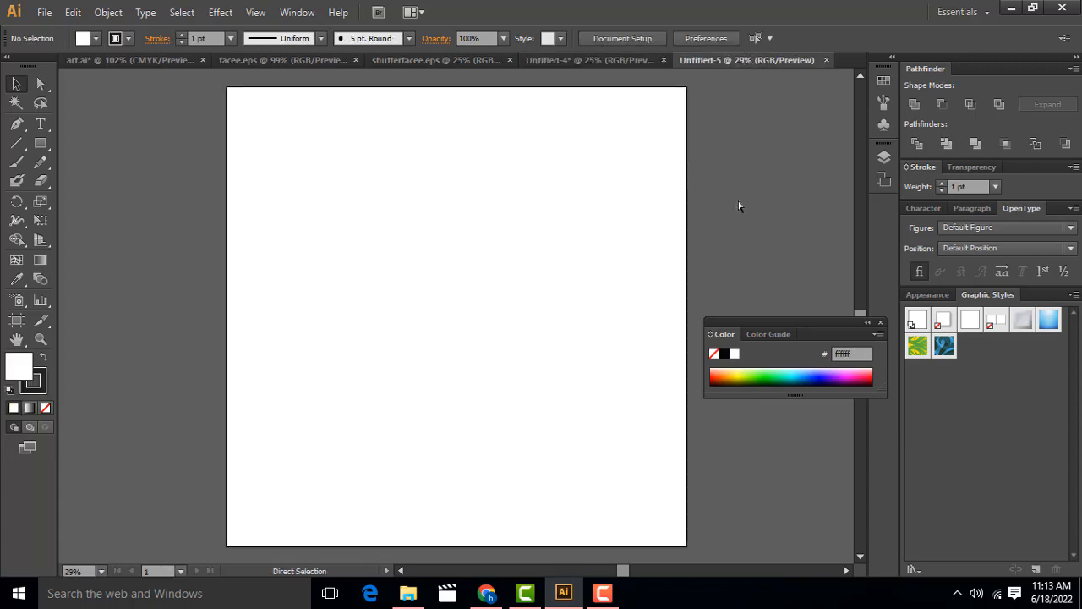
key("ctrl+v")
left_click_drag(528, 320, 513, 325)
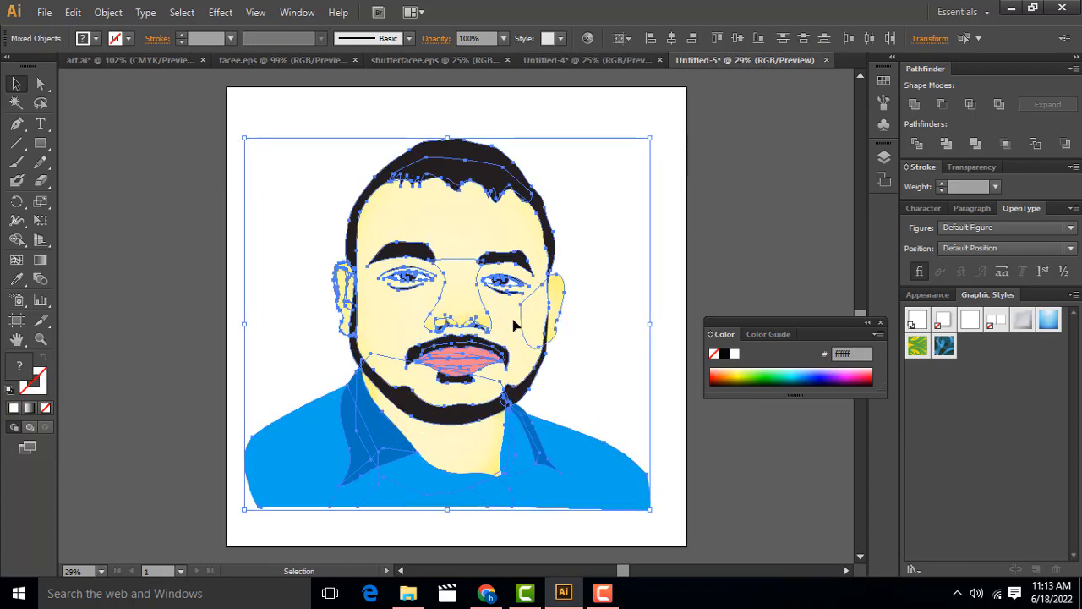
left_click_drag(511, 233, 515, 225)
left_click(733, 217)
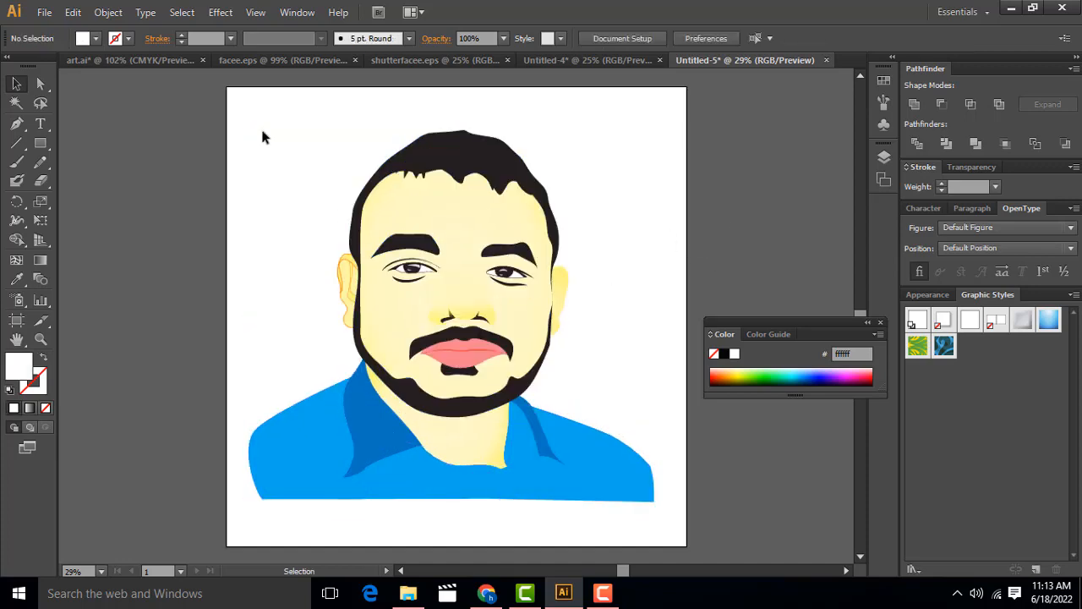
Draw a white rectangle without a stroke covering the entire artboard of Untitled-5.
left_click(40, 142)
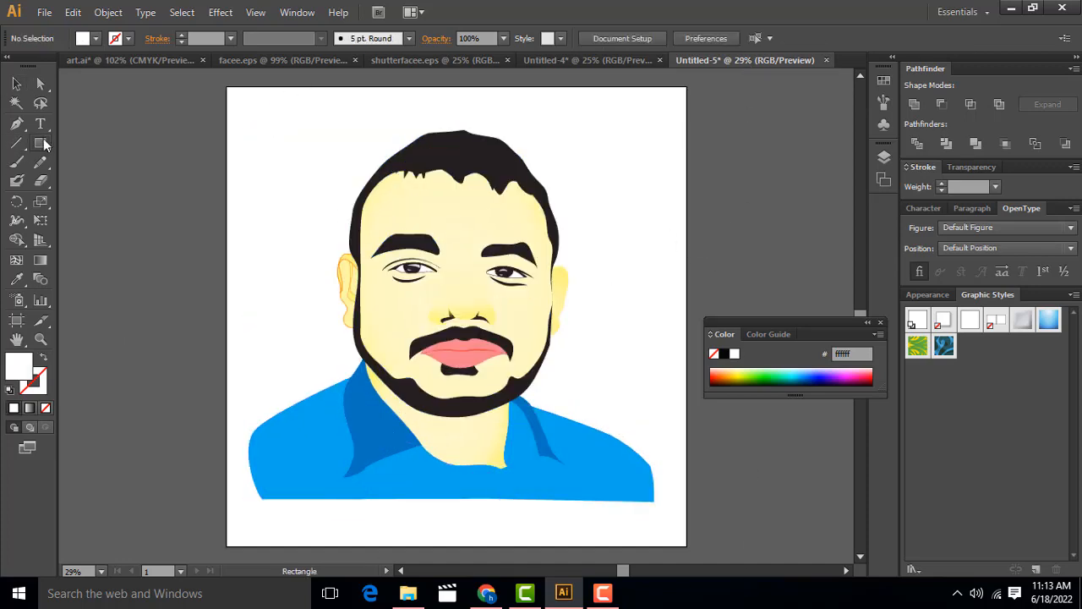
left_click_drag(227, 86, 687, 545)
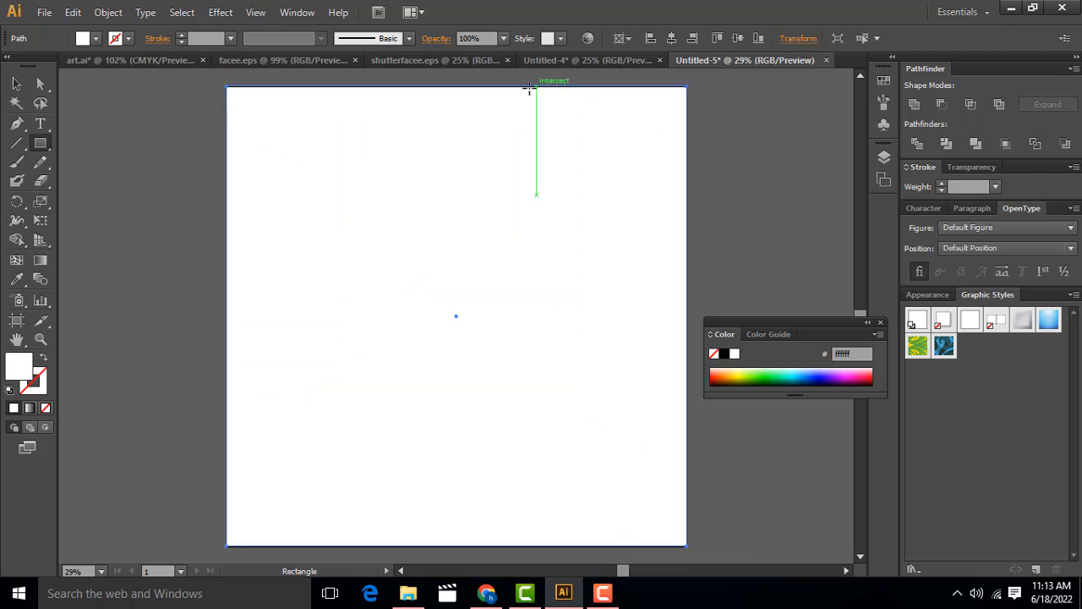
left_click(12, 84)
left_click(87, 126)
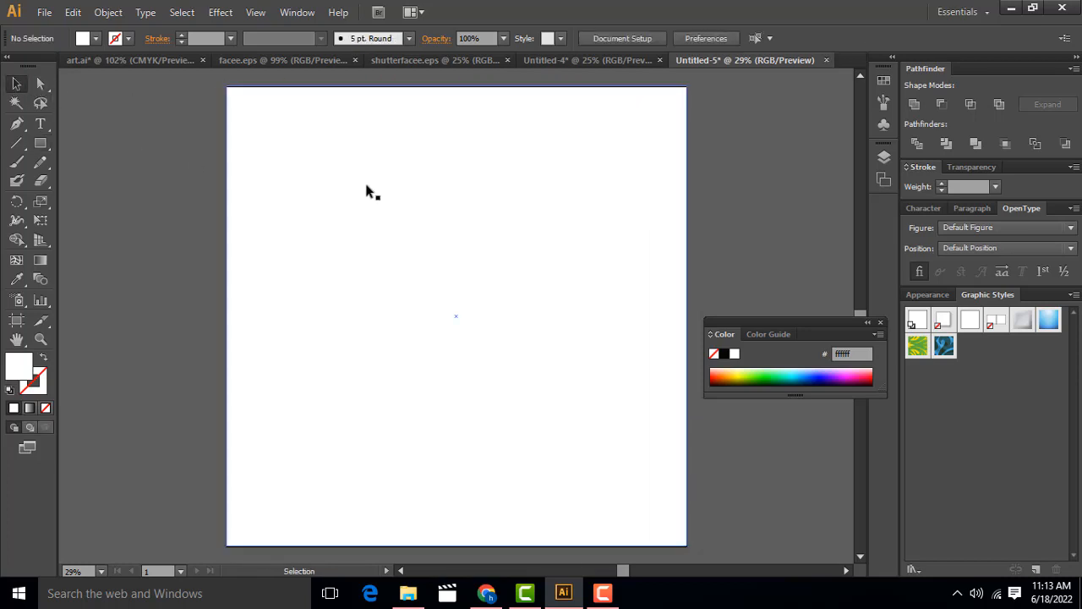
Set the fill colour of the artboard-sized rectangle to yellow fcfc4f.
left_click(407, 111)
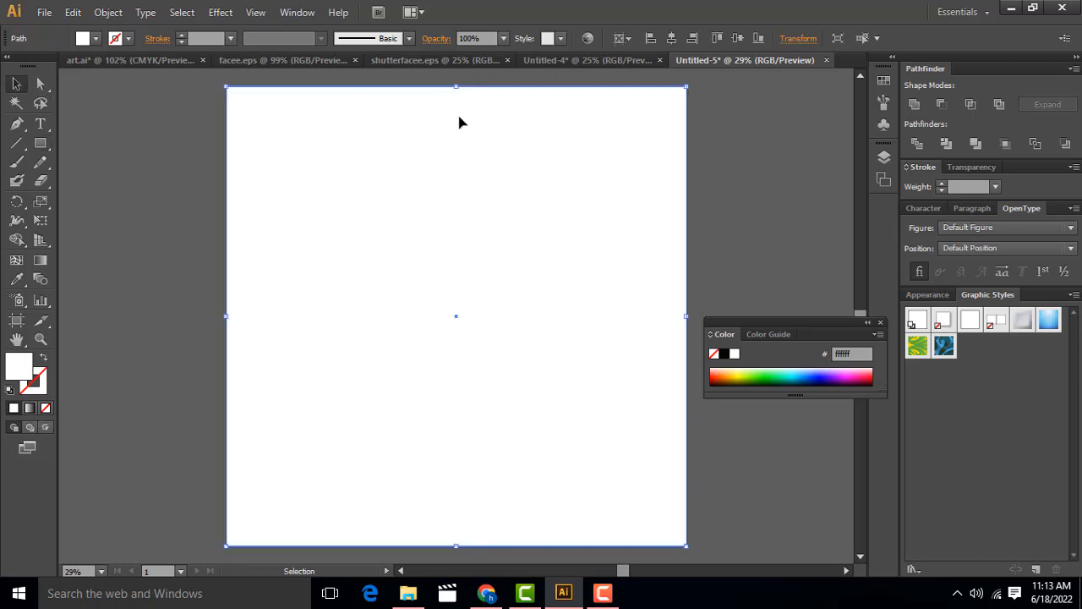
double_click(19, 372)
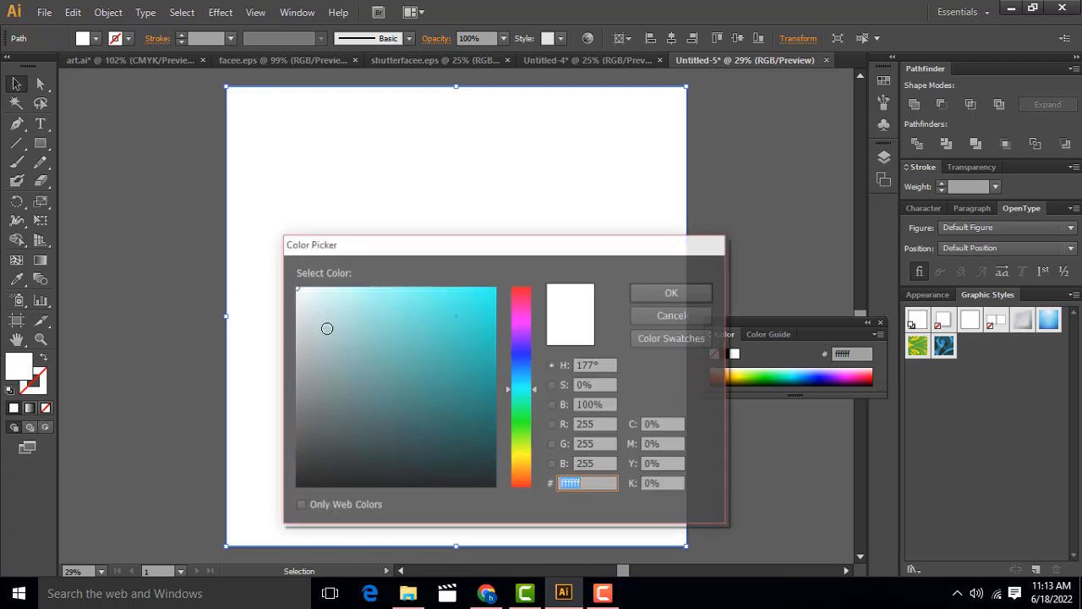
left_click(520, 455)
left_click_drag(461, 334, 432, 288)
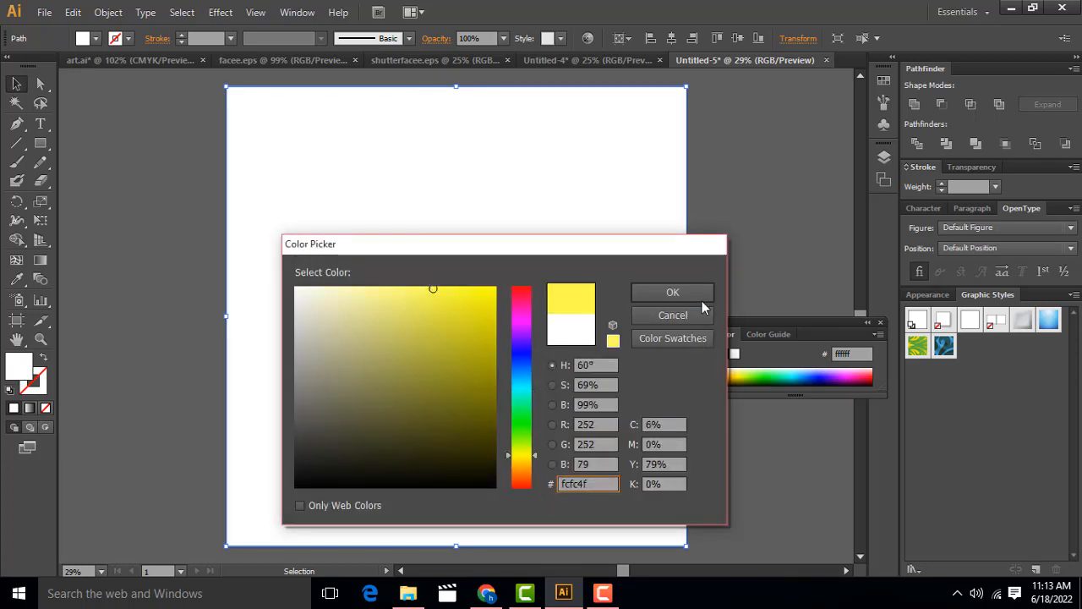
left_click(677, 289)
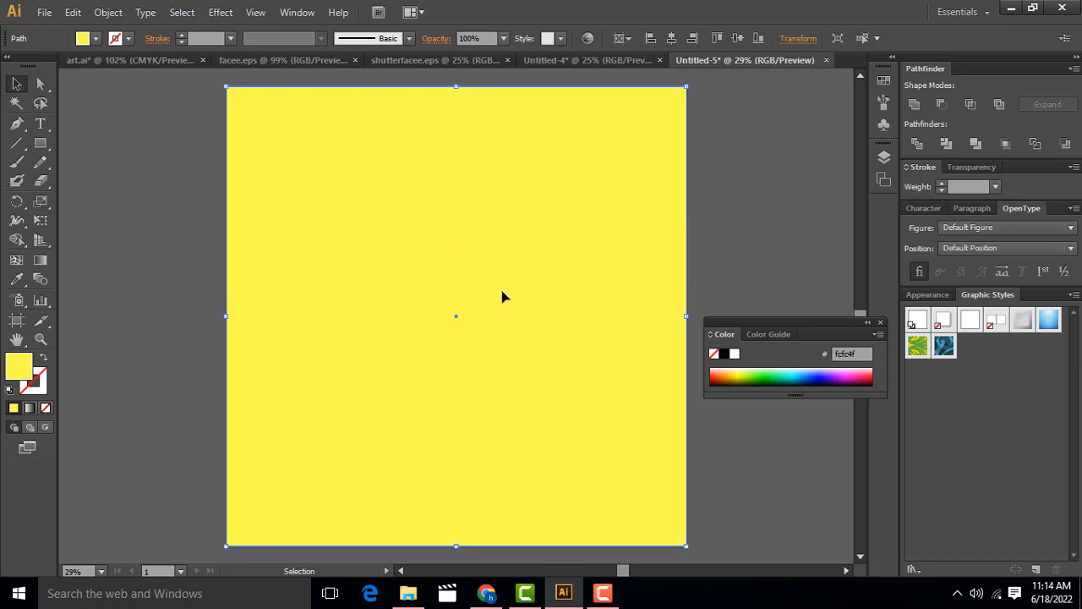
Send the yellow rectangle backward behind every part of the portrait, leaving it as the background, and deselect it.
key("ctrl+[")
key("ctrl+[")
key("ctrl+[")
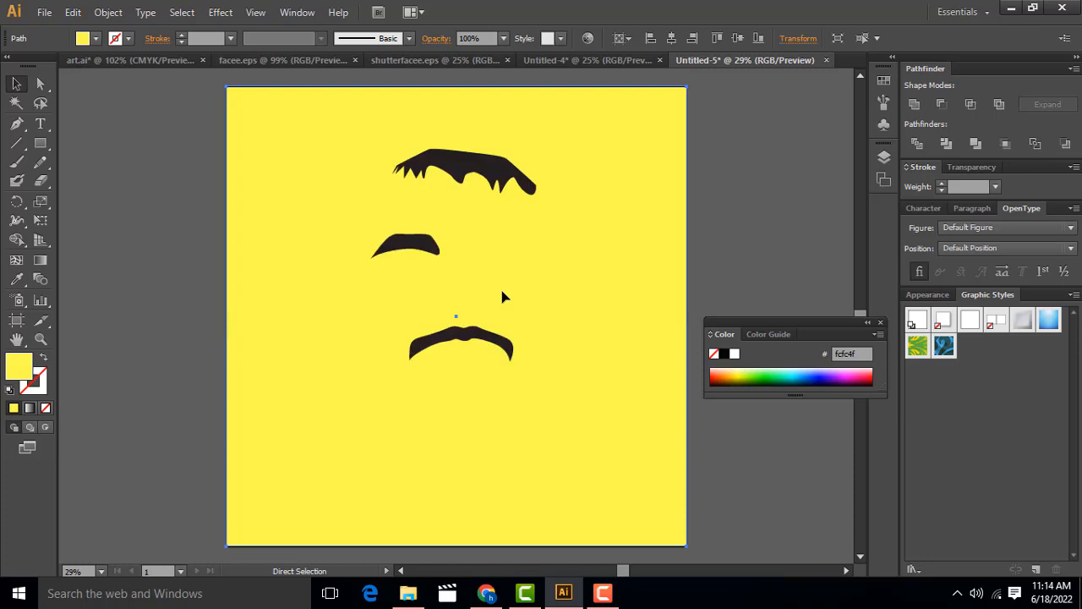
key("ctrl+[")
key("ctrl+[")
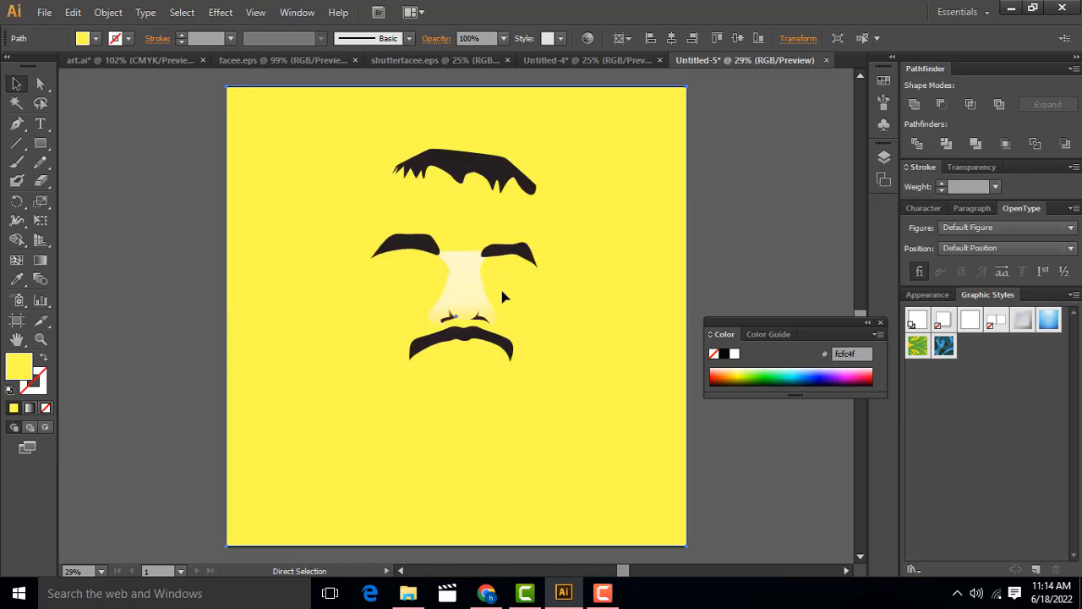
key("ctrl+[")
key("ctrl+[")
key("ctrl+[")
key("ctrl+[")
key("ctrl+[")
key("ctrl+[")
key("ctrl+[")
key("ctrl+[")
key("ctrl+[")
key("ctrl+[")
key("ctrl+[")
key("ctrl+[")
key("ctrl+[")
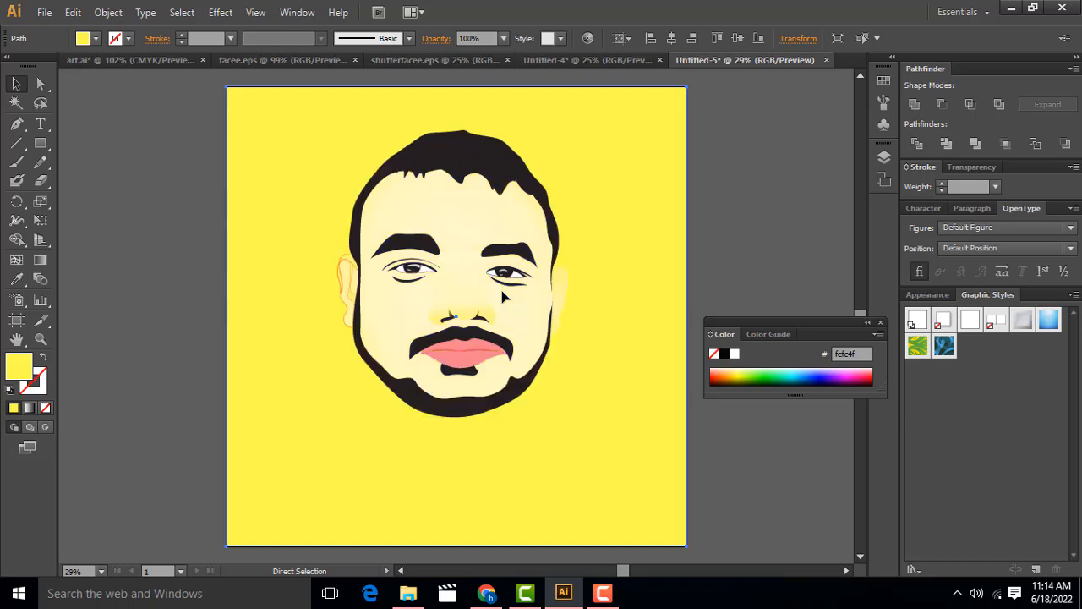
key("ctrl+[")
key("ctrl+[")
key("ctrl+[")
key("ctrl+[")
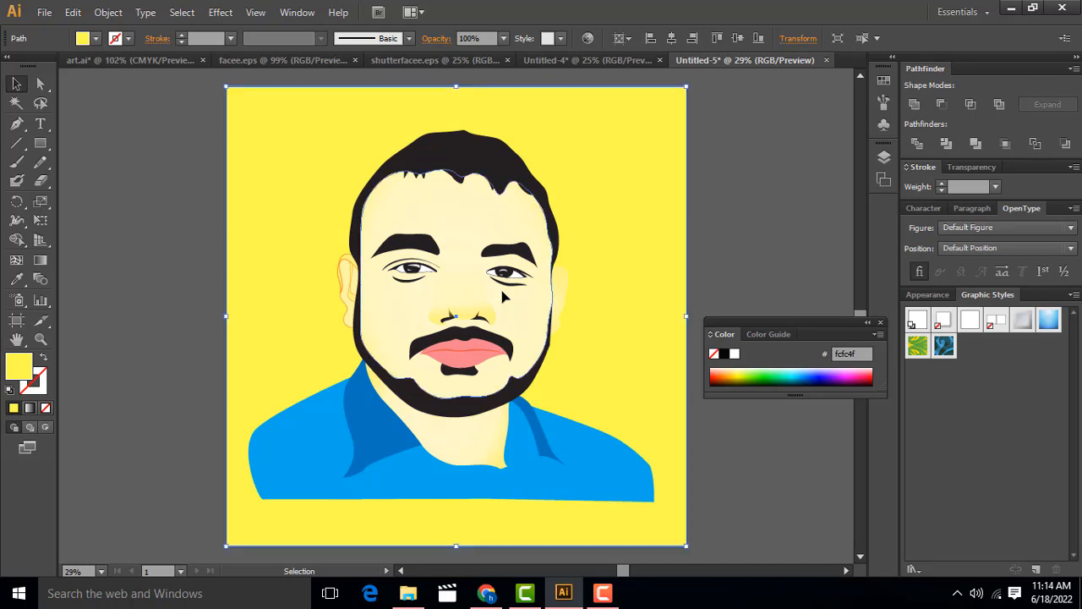
left_click(726, 148)
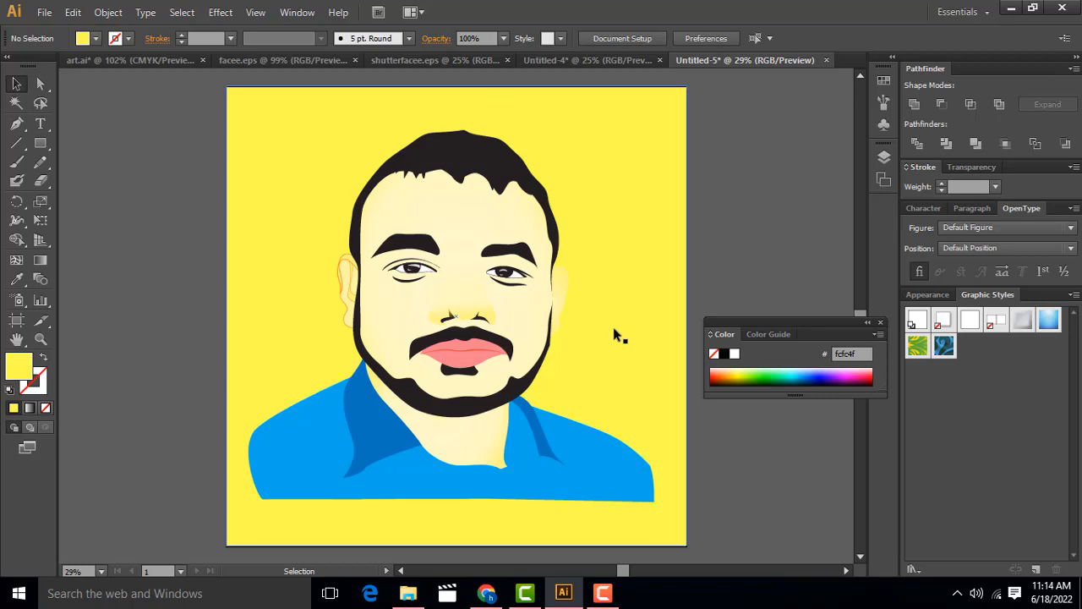
Start saving the document under a new name, choosing New Volume (E:) as the location and stutterstock as the file name.
left_click(42, 14)
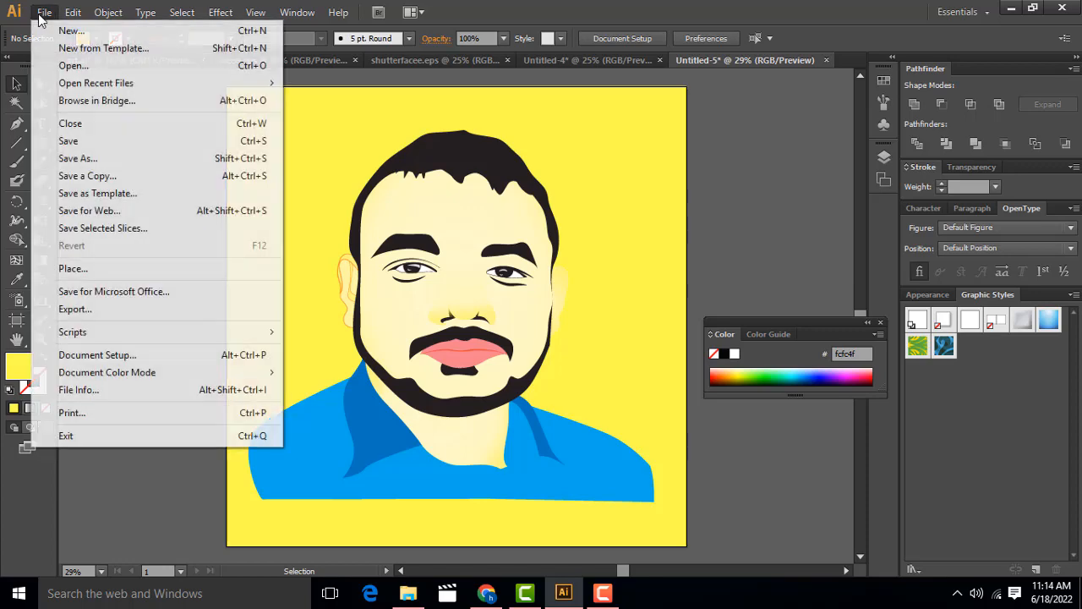
left_click(78, 158)
left_click_drag(243, 16, 414, 23)
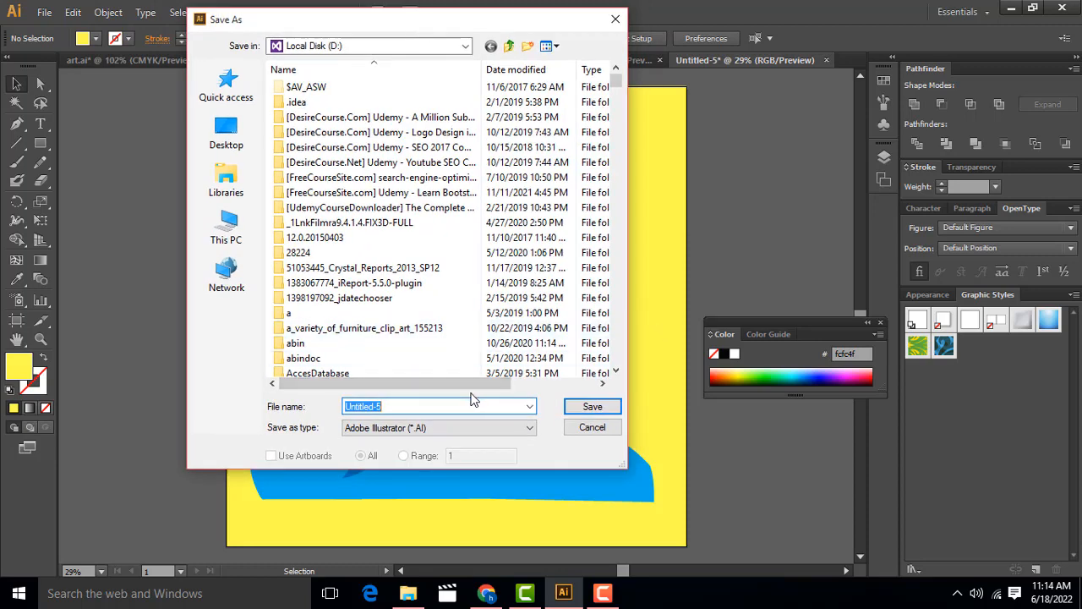
left_click(398, 46)
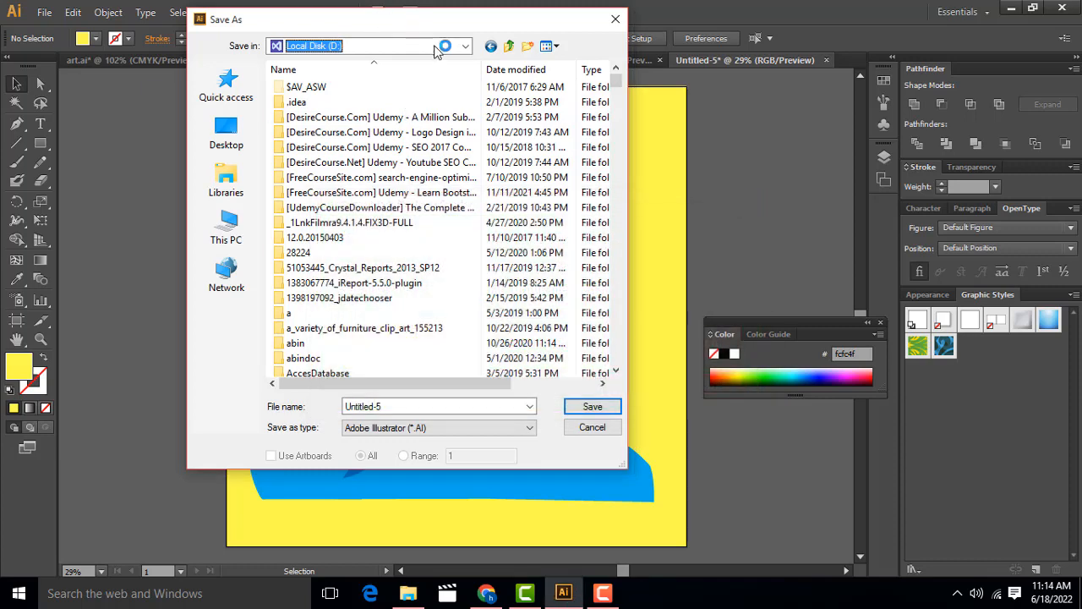
left_click(466, 46)
left_click(387, 76)
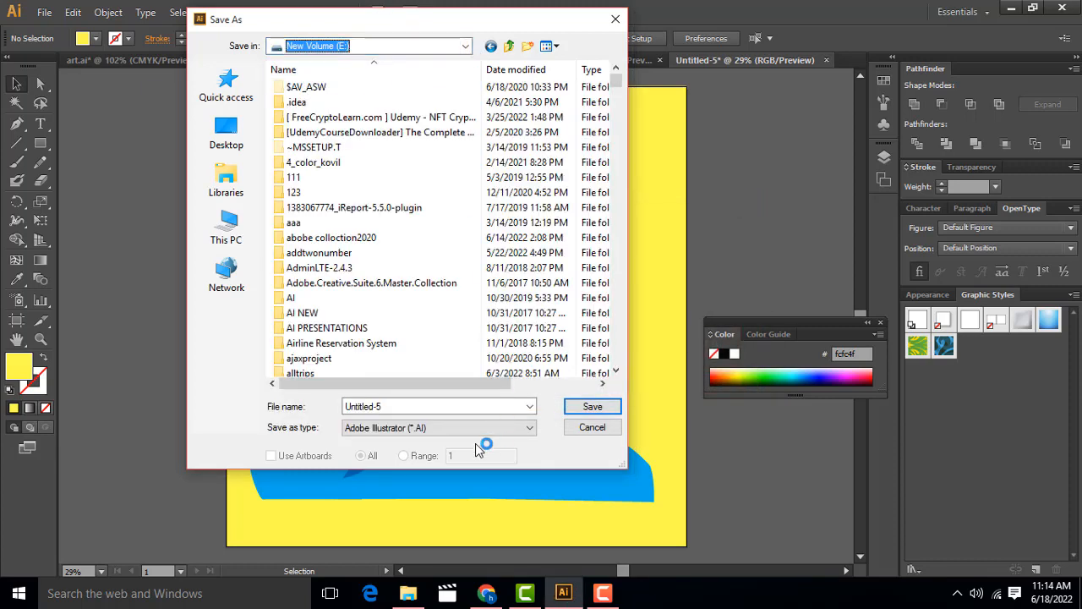
double_click(426, 407)
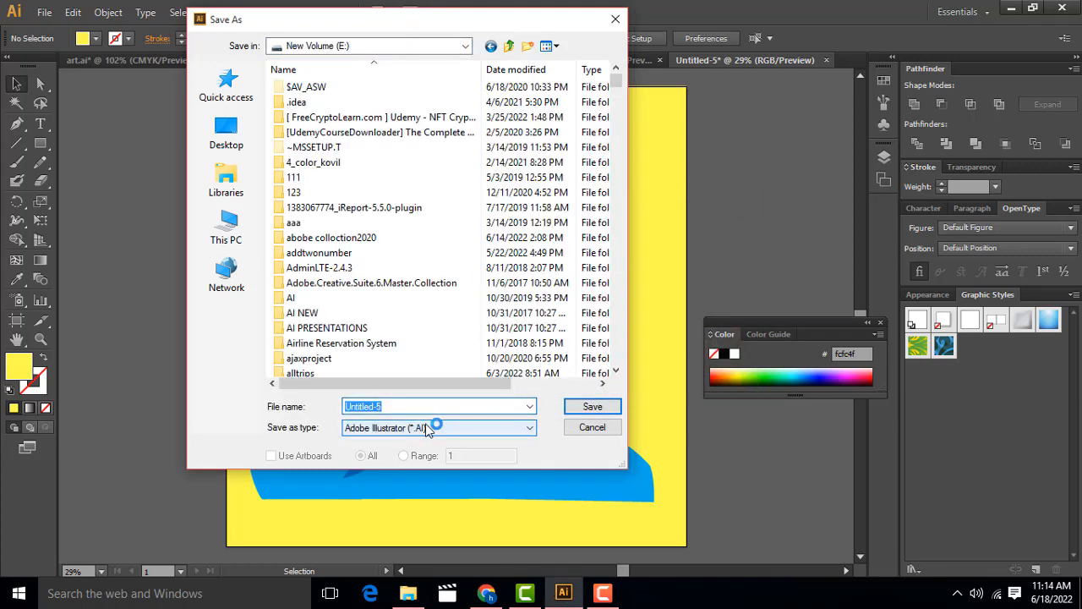
type("stutters")
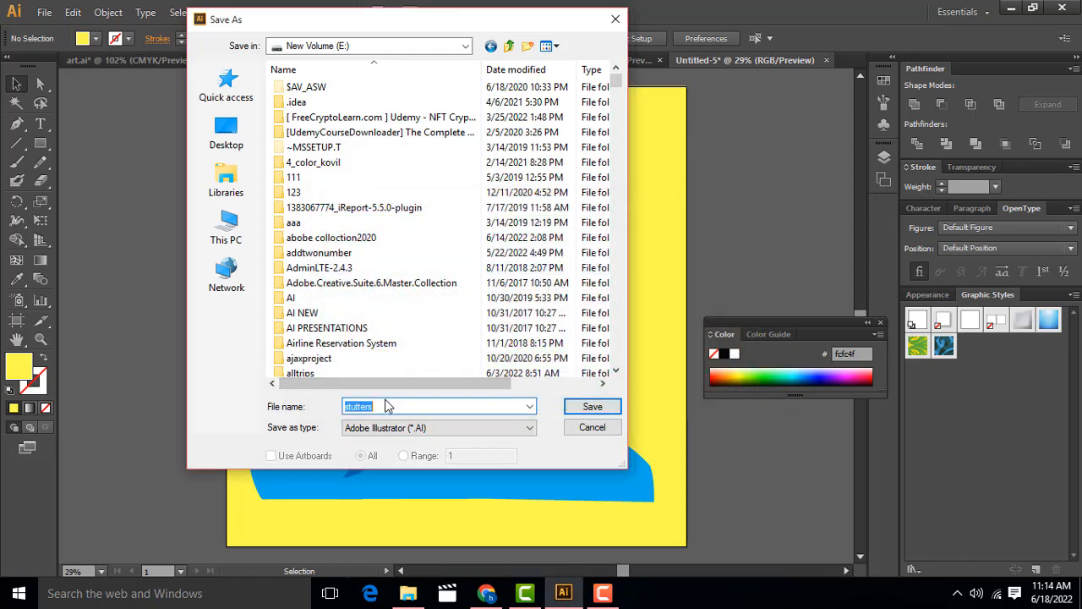
left_click(385, 405)
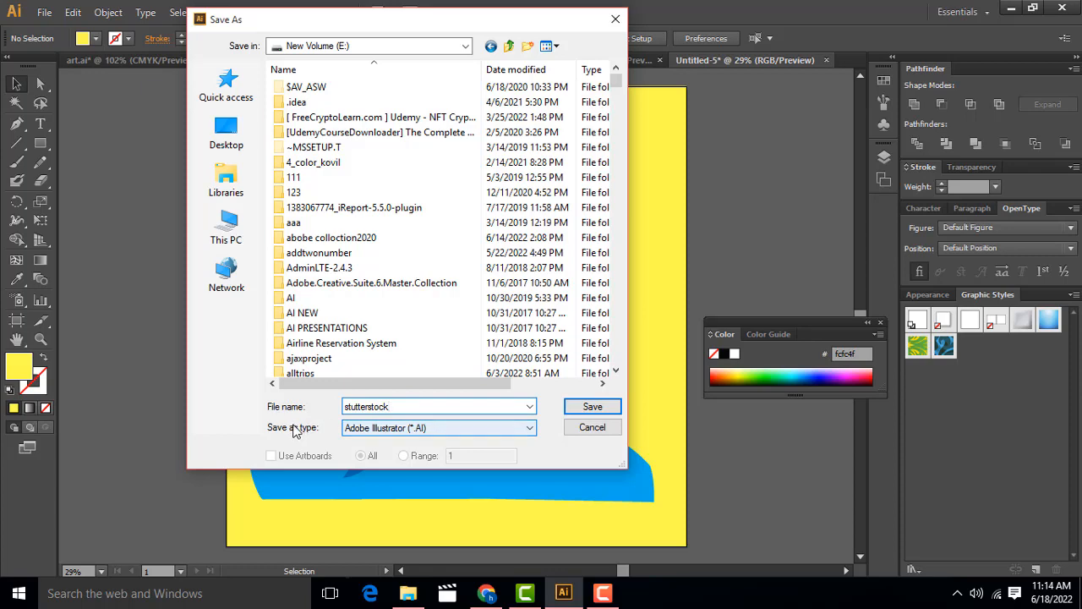
Choose Illustrator EPS (*.EPS) as the file type, dismiss the Smadav alert and confirm the save to reach the EPS options.
left_click(437, 427)
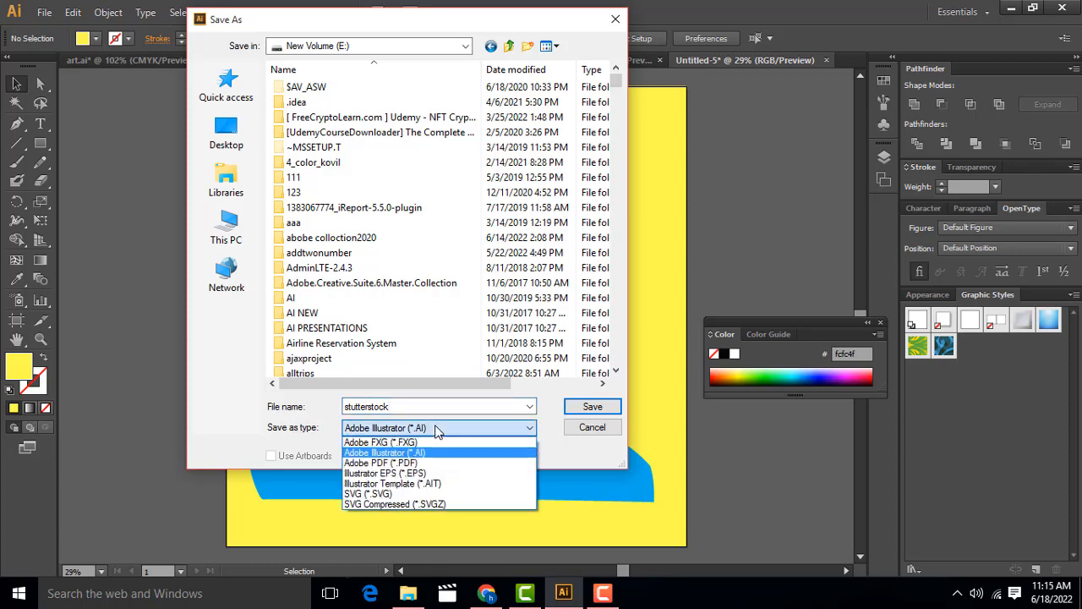
left_click(410, 473)
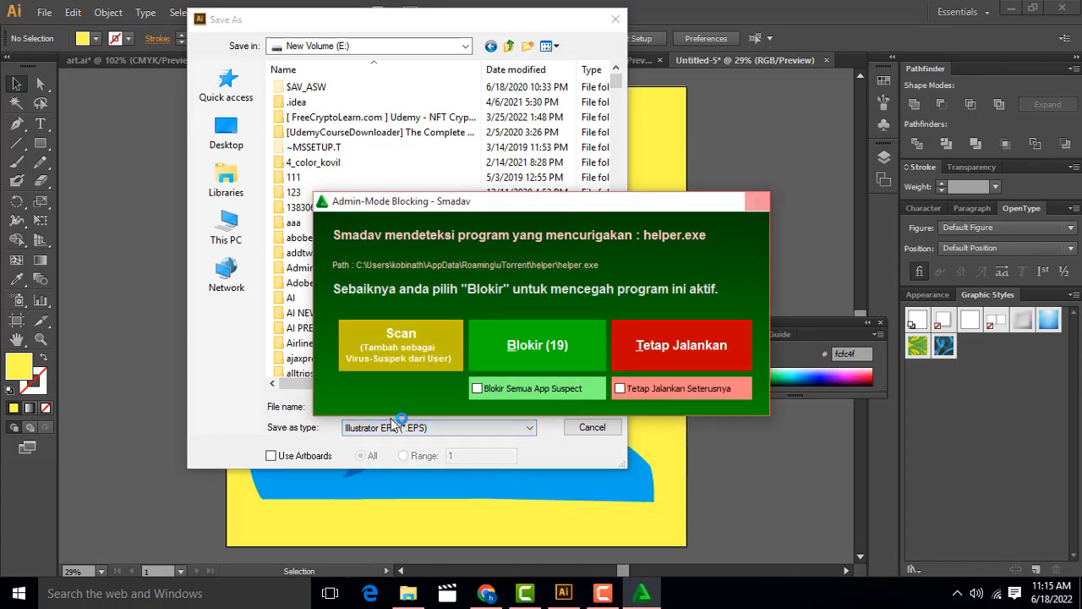
left_click(756, 202)
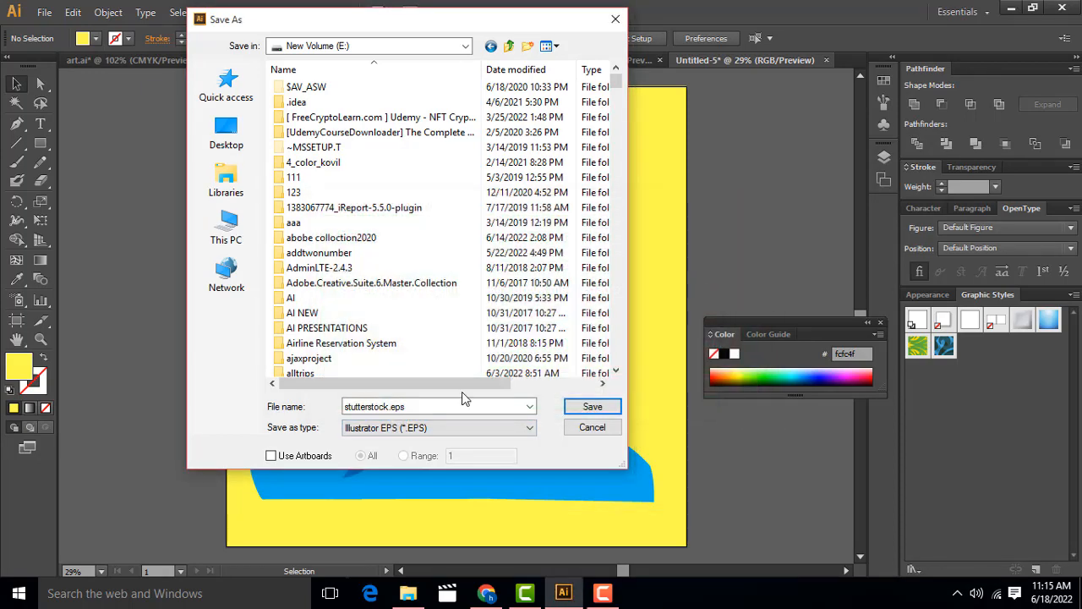
left_click(591, 408)
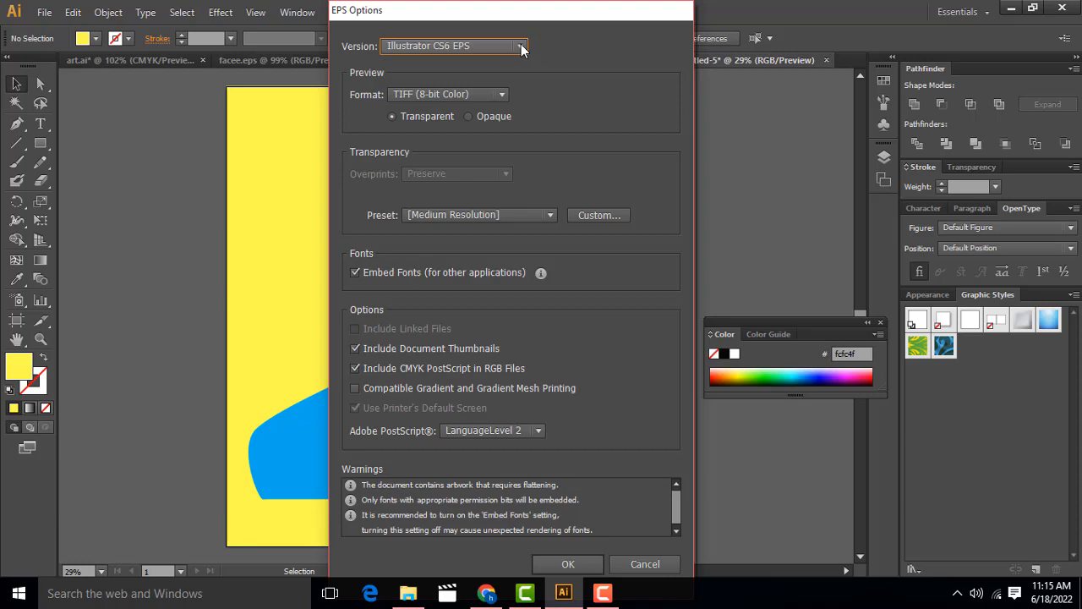
Set the EPS version to Illustrator 10 EPS.
left_click(441, 47)
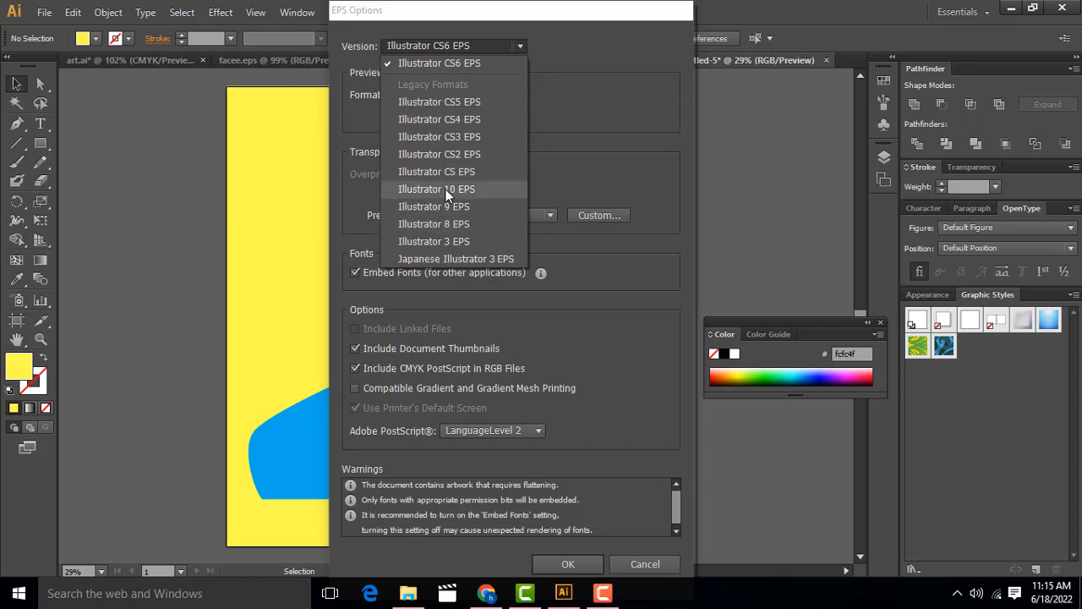
left_click(416, 190)
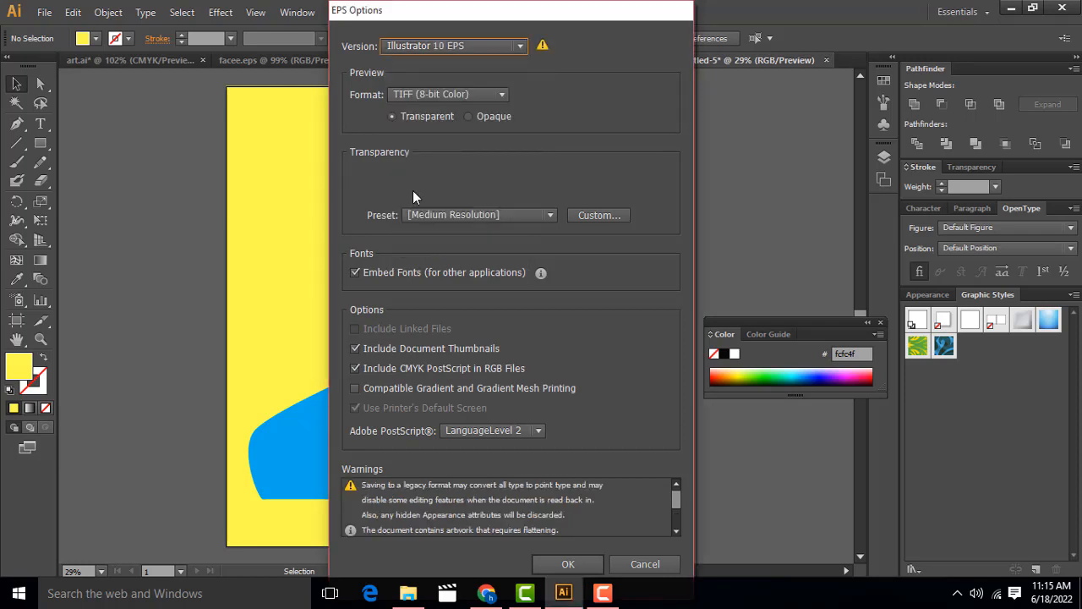
left_click(438, 49)
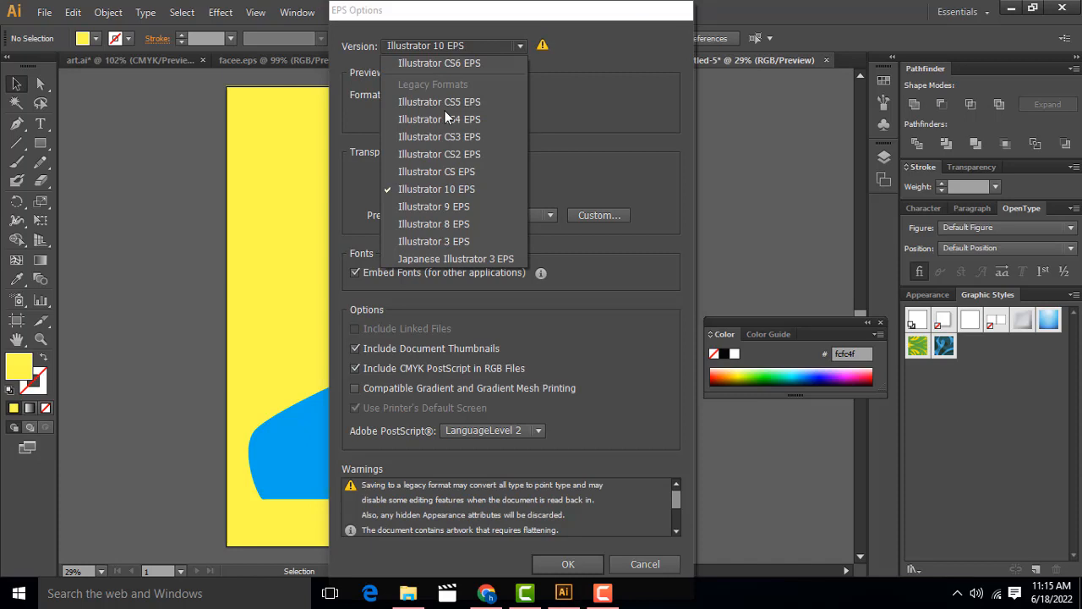
left_click(442, 189)
left_click(464, 49)
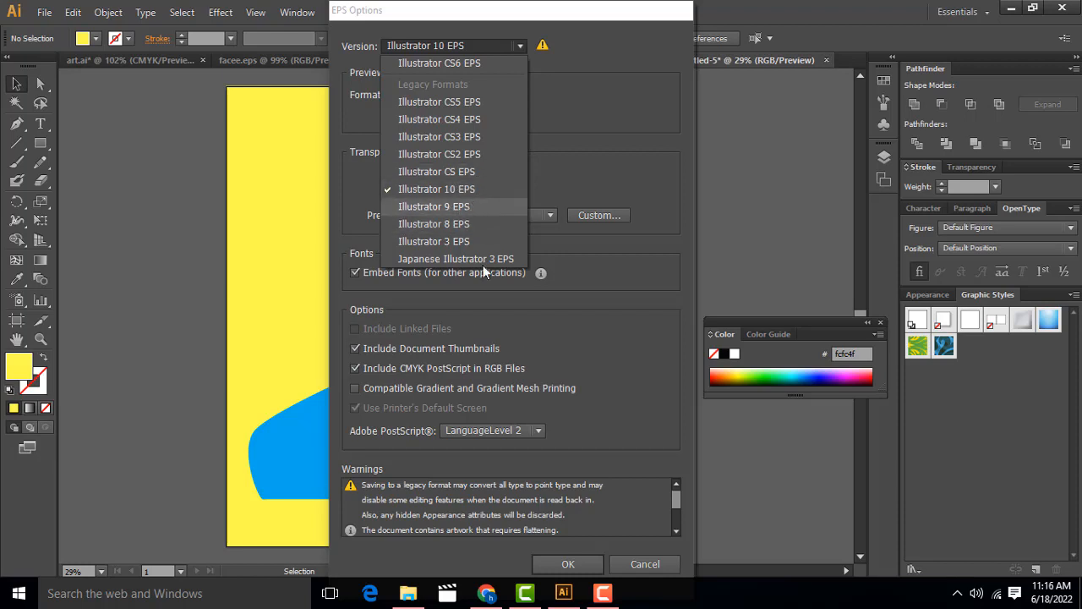
Switch to Chrome, open the Shutterstock Contributor portfolio upload page and read its requirements for uploading vectors.
left_click(484, 594)
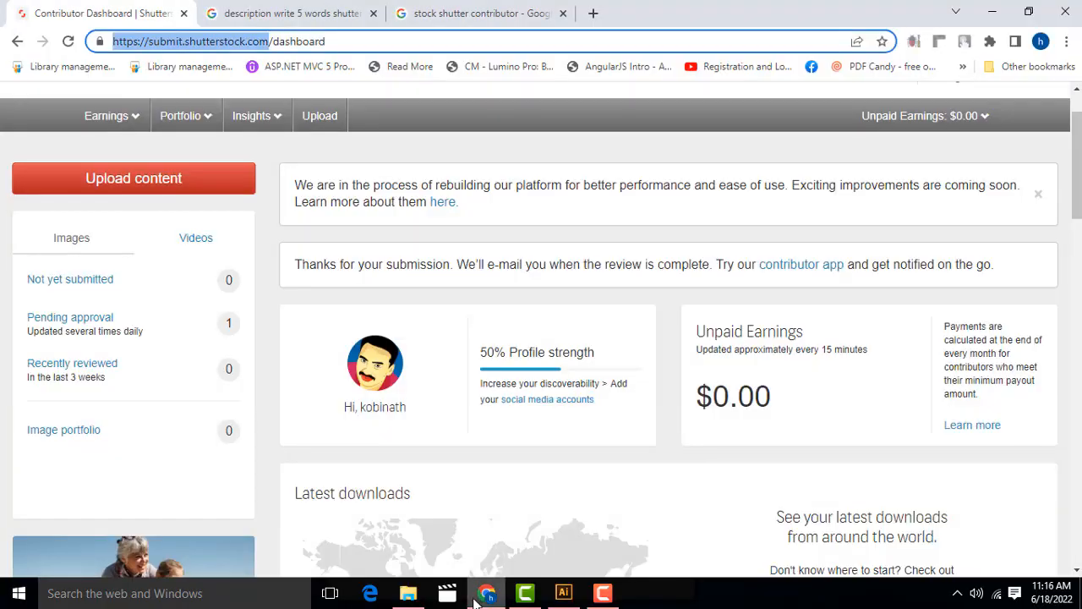
left_click(193, 118)
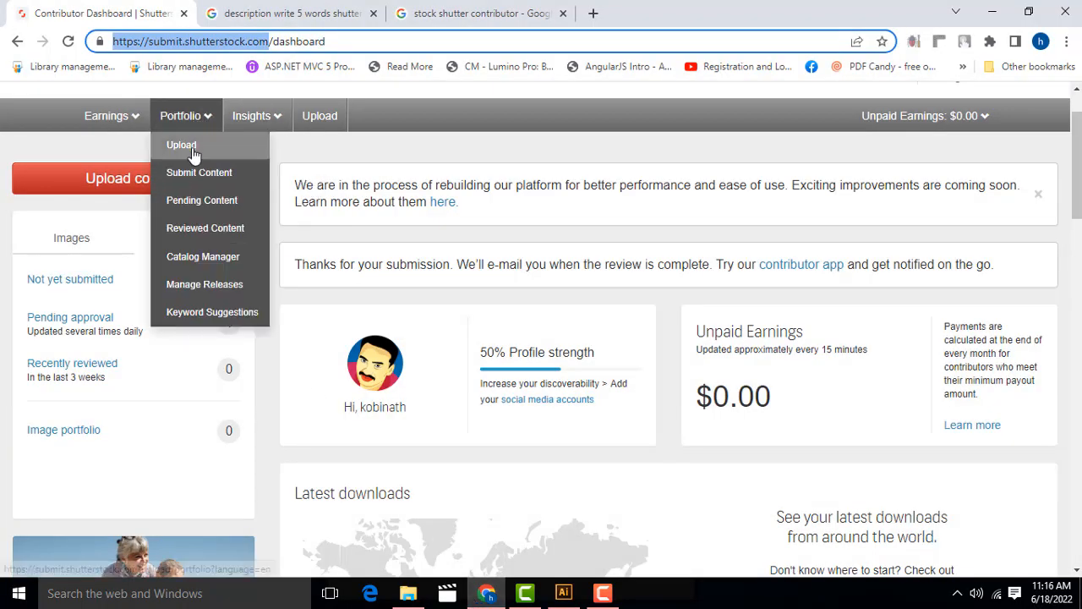
left_click(182, 145)
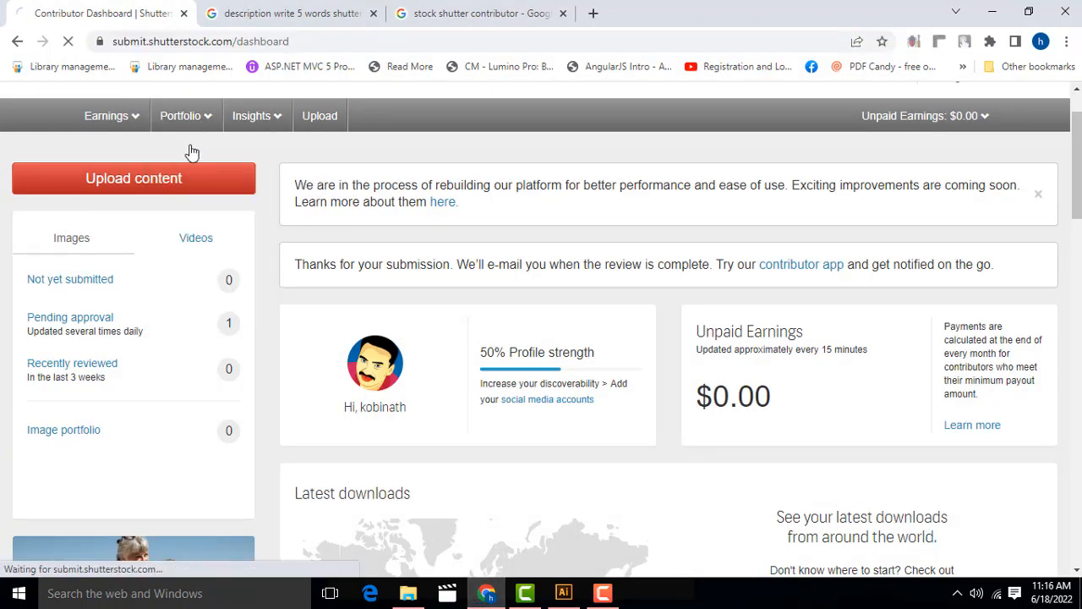
scroll(717, 268, "down", 1)
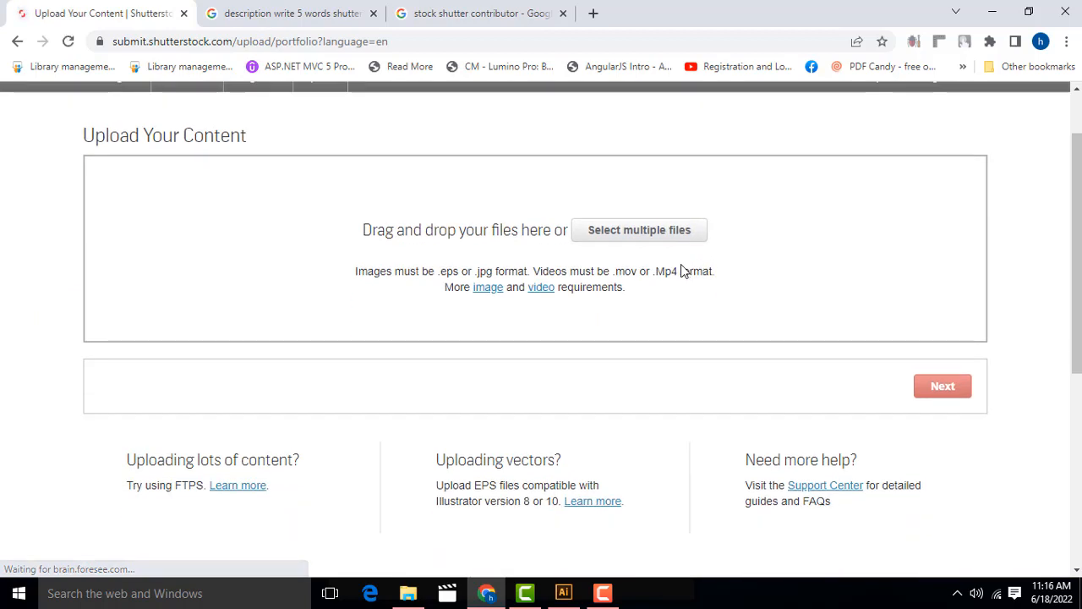
scroll(793, 344, "down", 1)
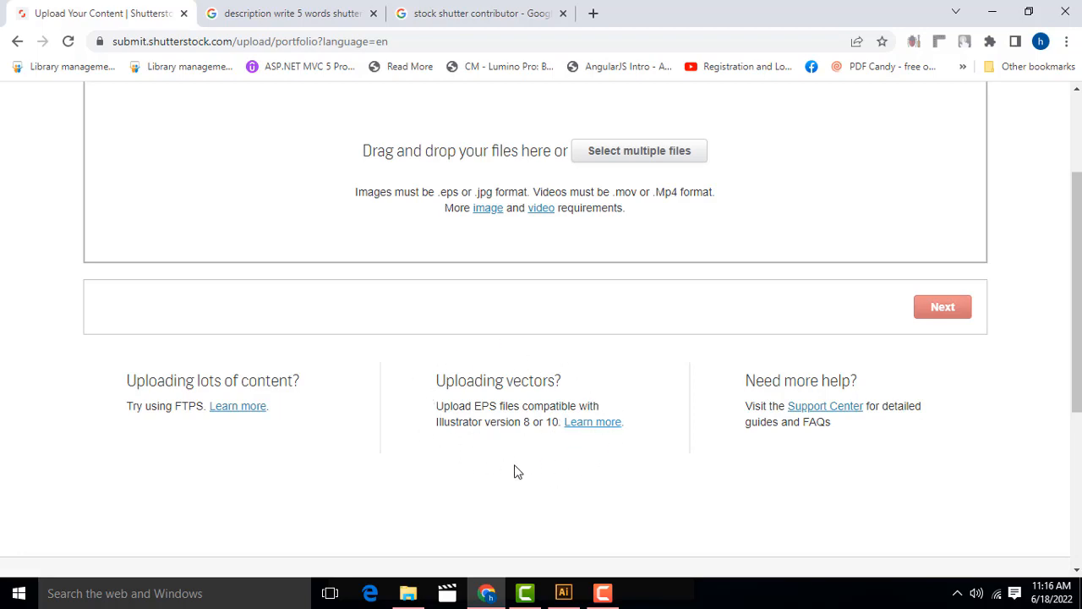
scroll(686, 411, "up", 1)
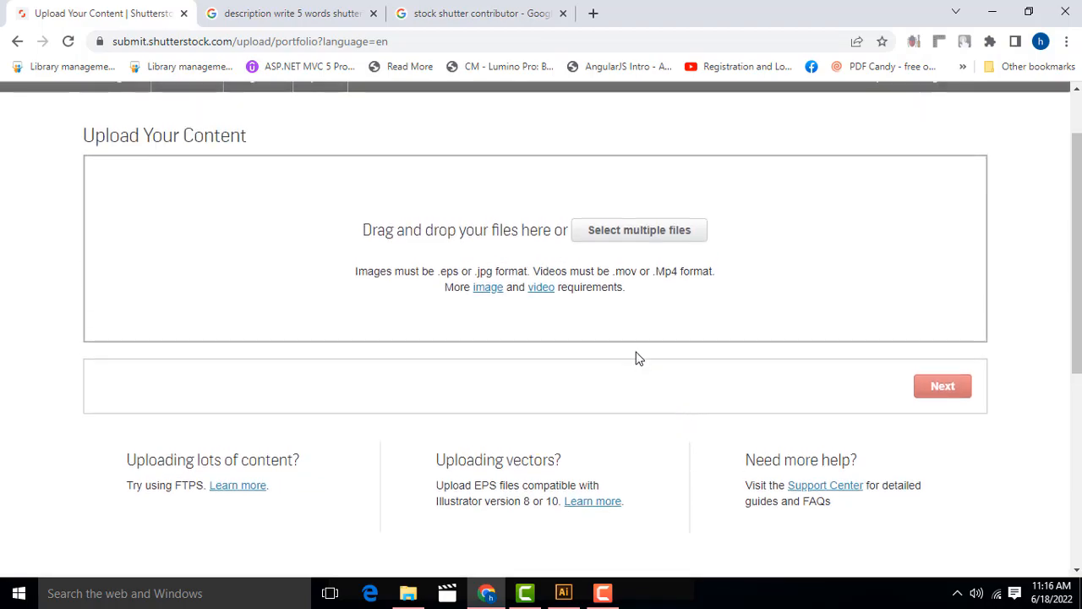
Return to Illustrator, set the transparency preset to [High Resolution] and finish saving the EPS, accepting the legacy format.
left_click(563, 593)
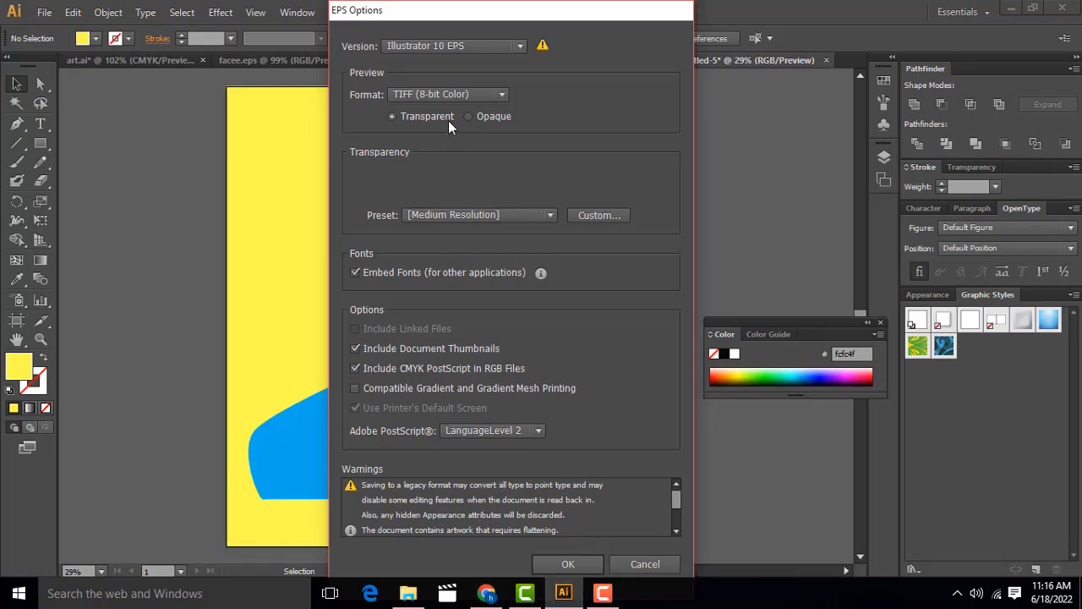
left_click(480, 215)
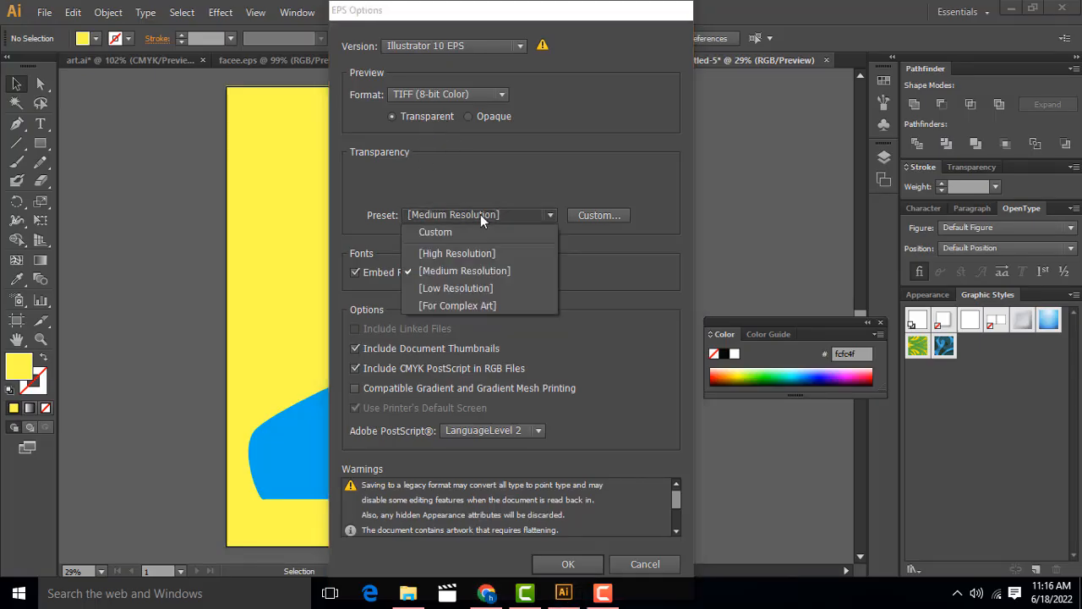
left_click(463, 253)
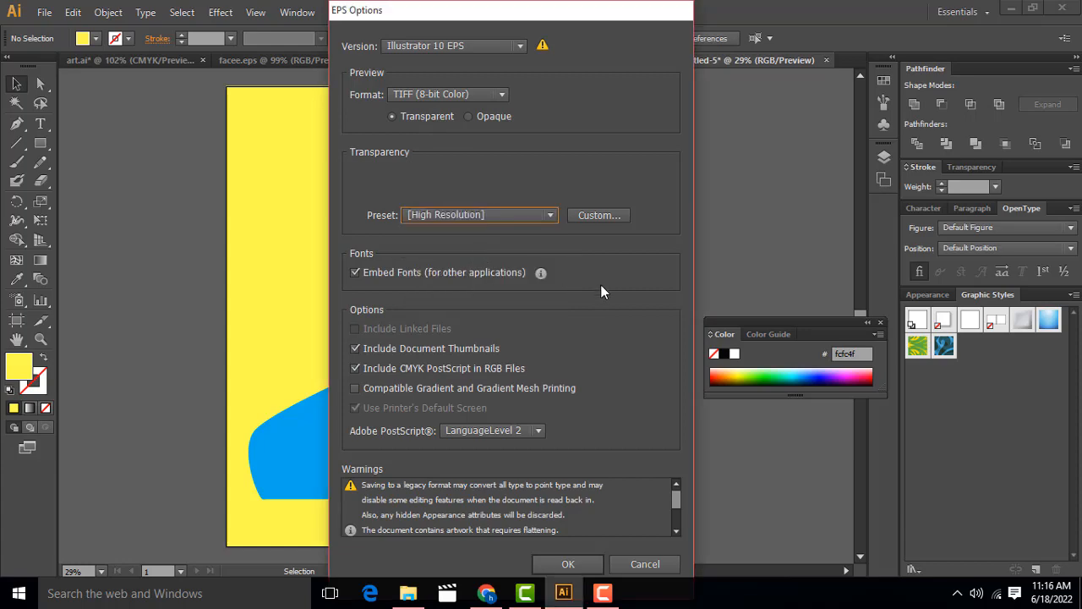
left_click(578, 560)
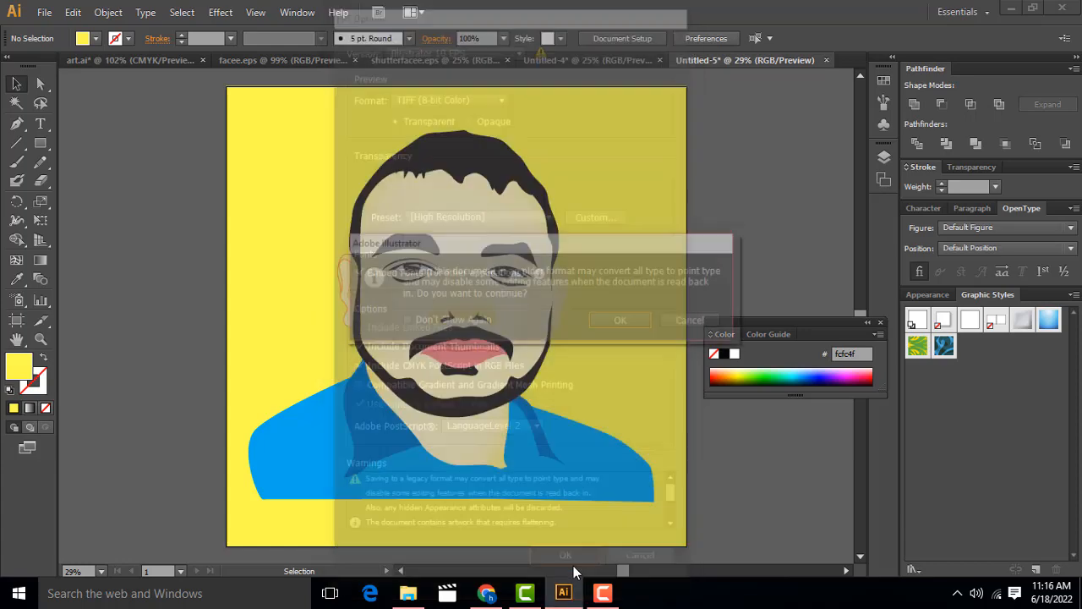
left_click(620, 321)
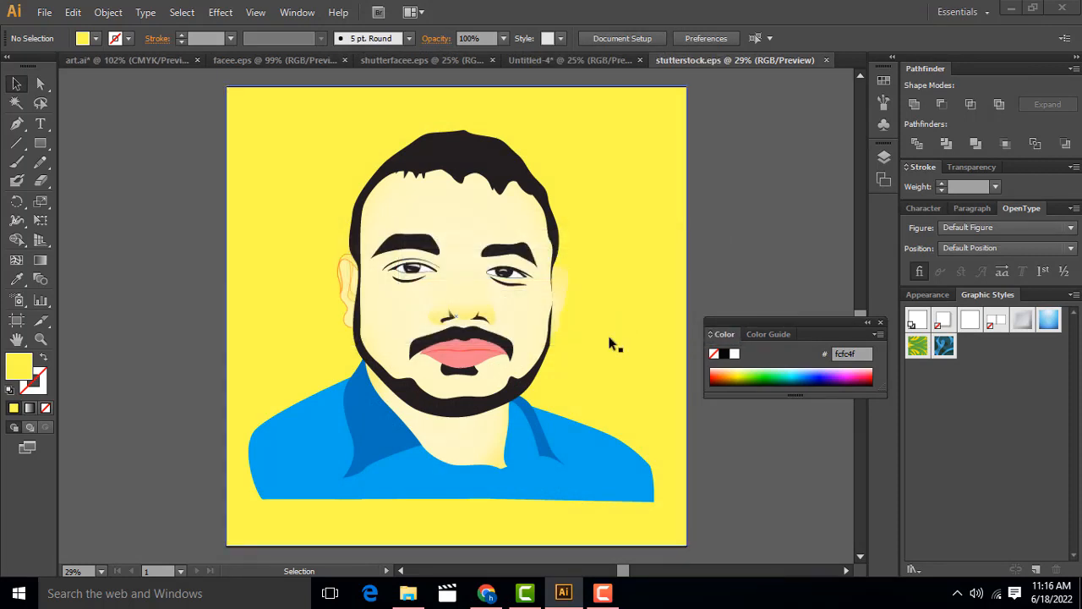
Switch to Chrome and upload stutterstock from New Volume (E:), dismissing the Smadav alert and filtering files by the modified date 6/18/2022.
left_click(489, 595)
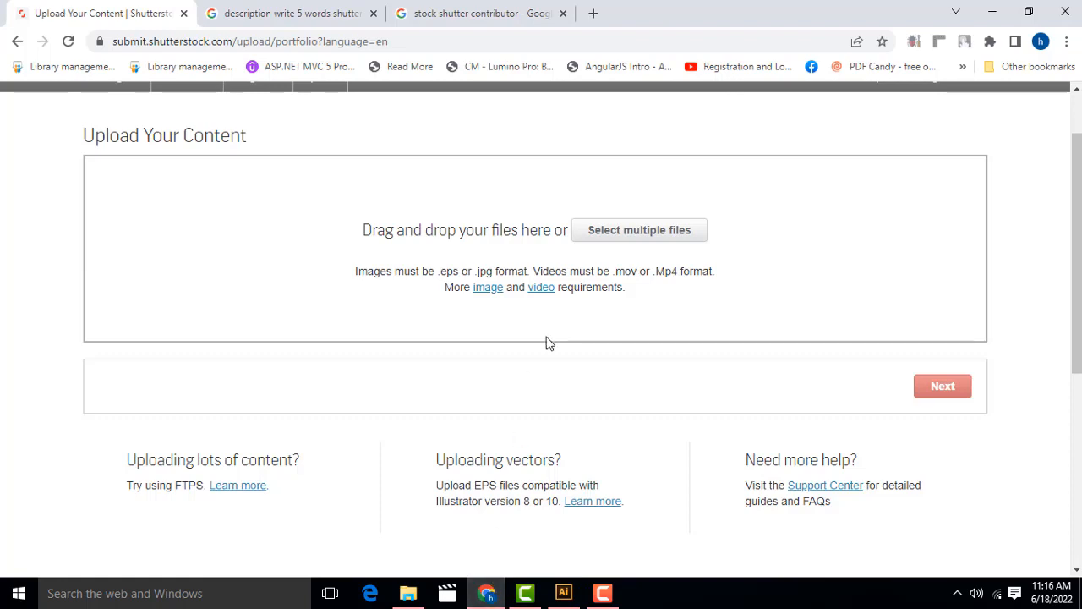
left_click(635, 233)
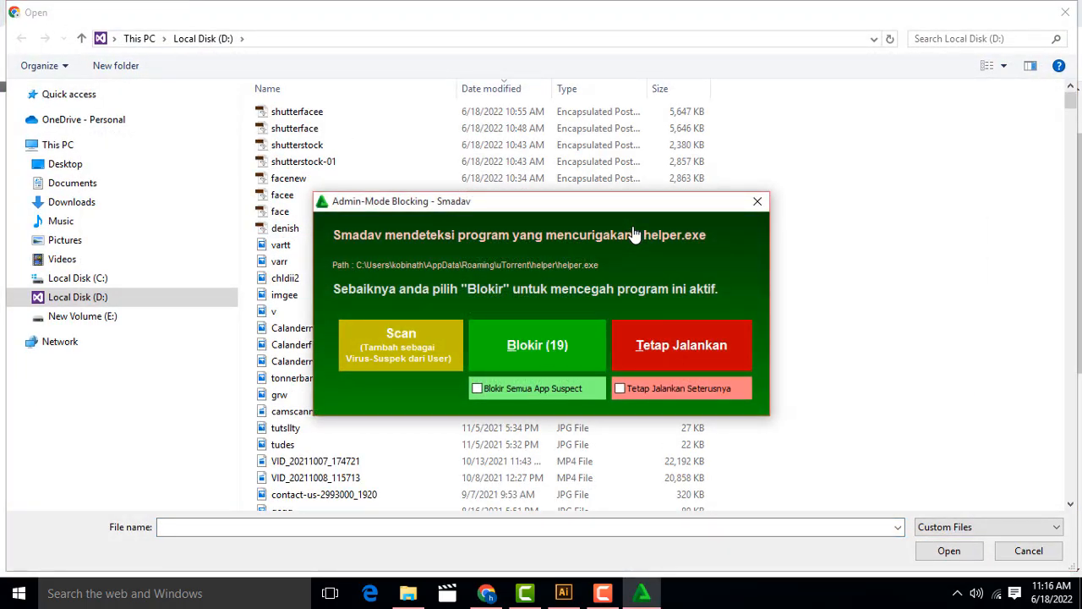
left_click(757, 202)
left_click(85, 316)
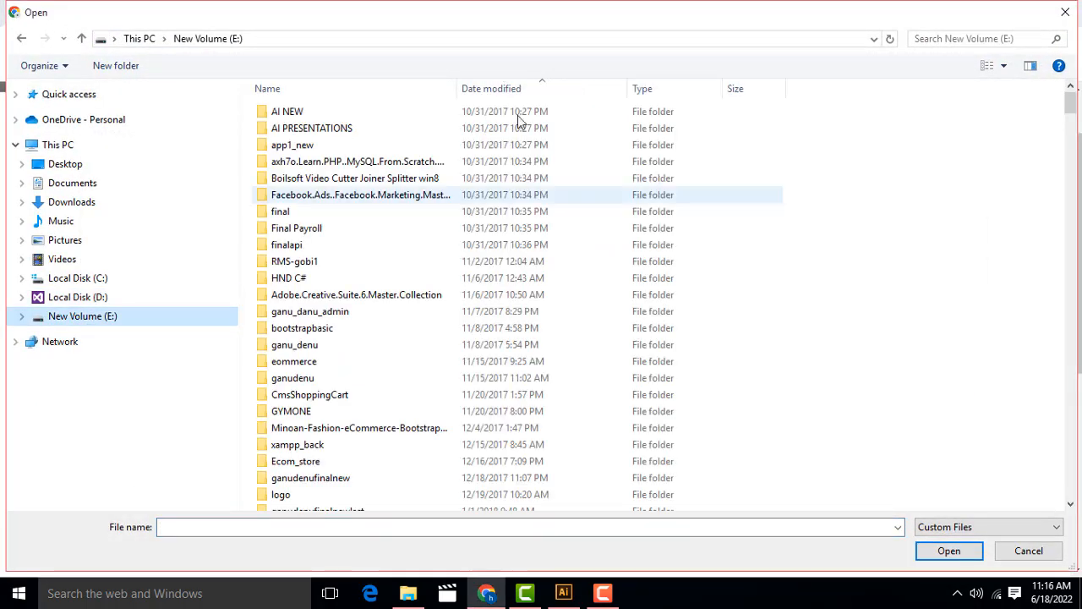
left_click(619, 87)
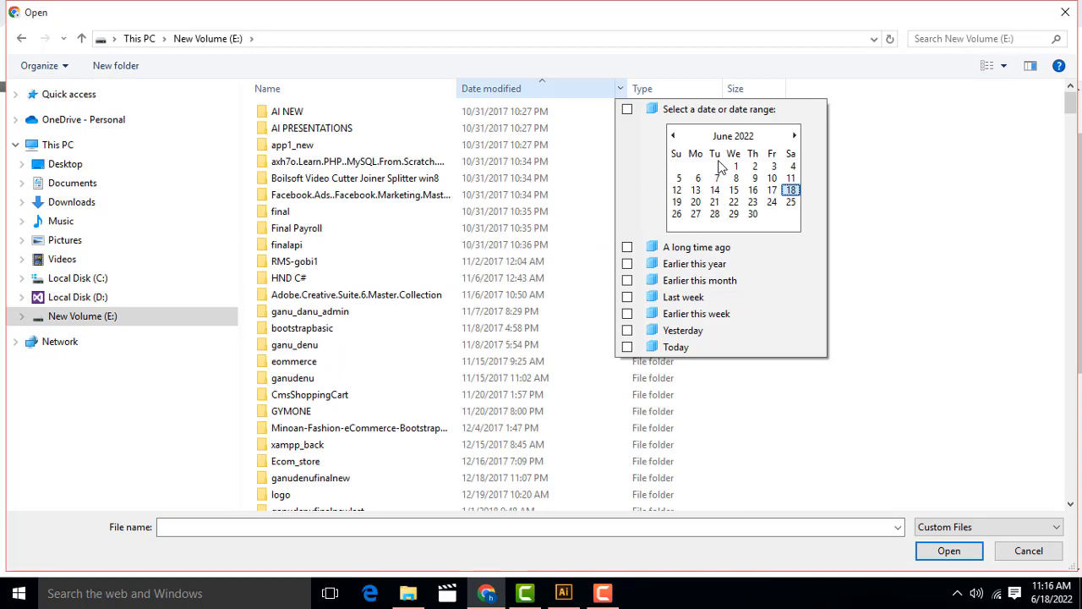
left_click(791, 190)
left_click(265, 113)
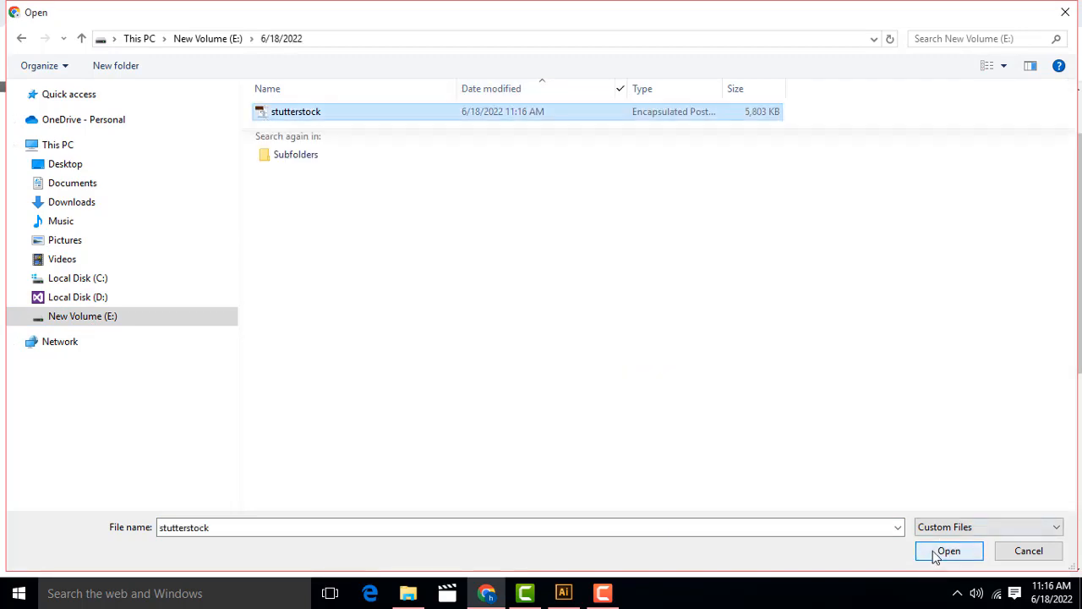
left_click(937, 551)
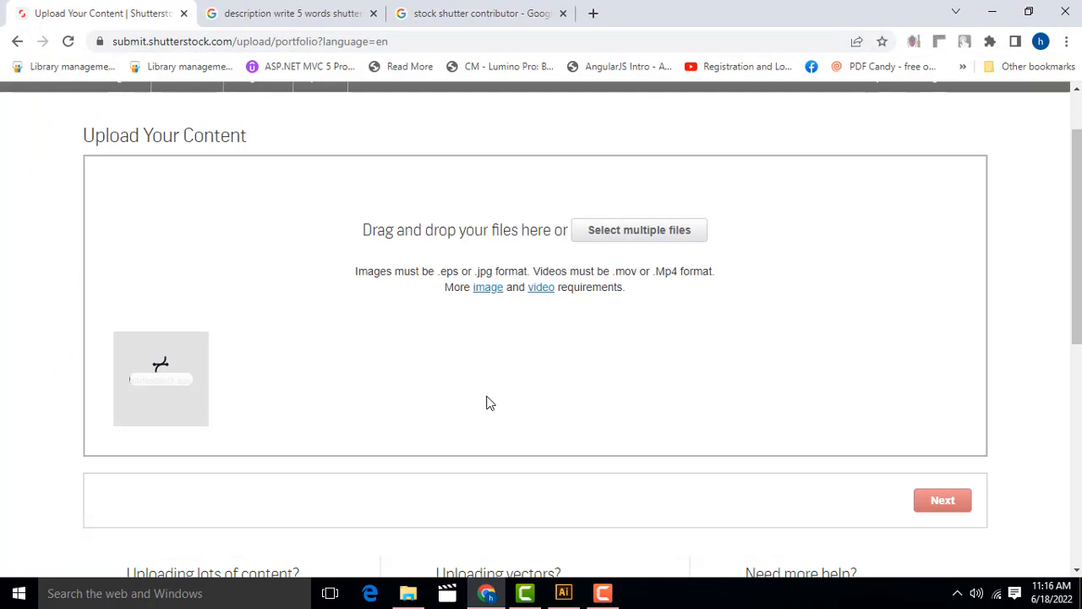
Refresh the submit content list after processing and select the uploaded stutterstock.eps vector.
left_click(603, 592)
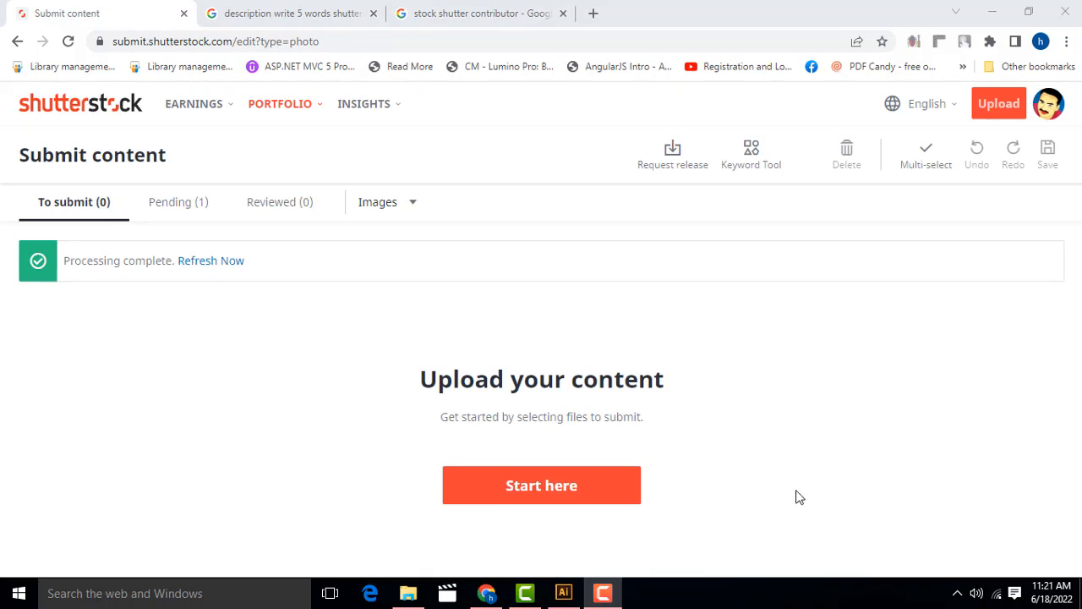
left_click(210, 264)
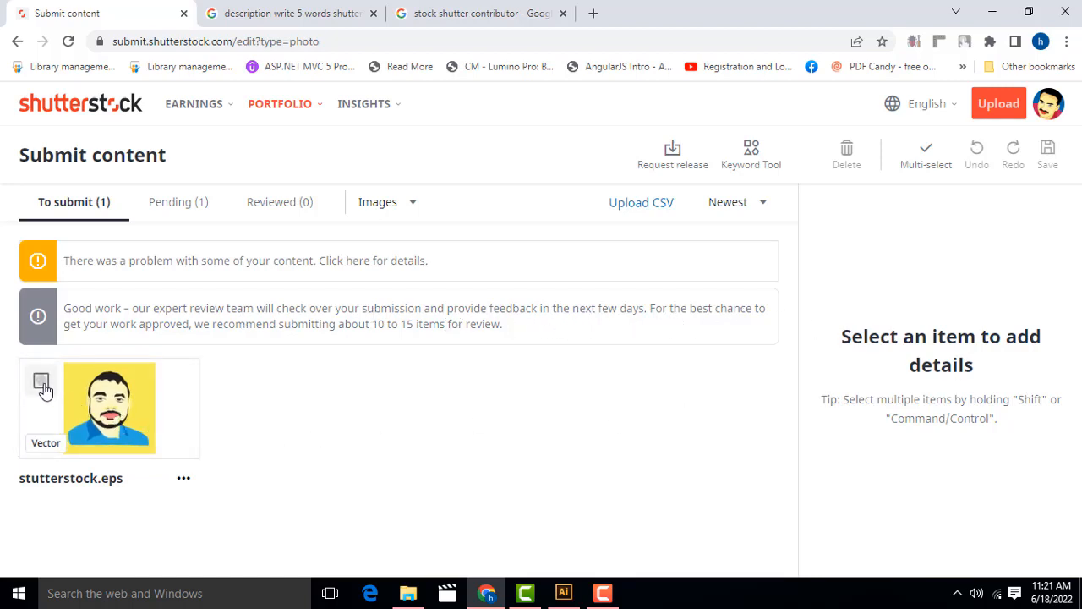
left_click(41, 381)
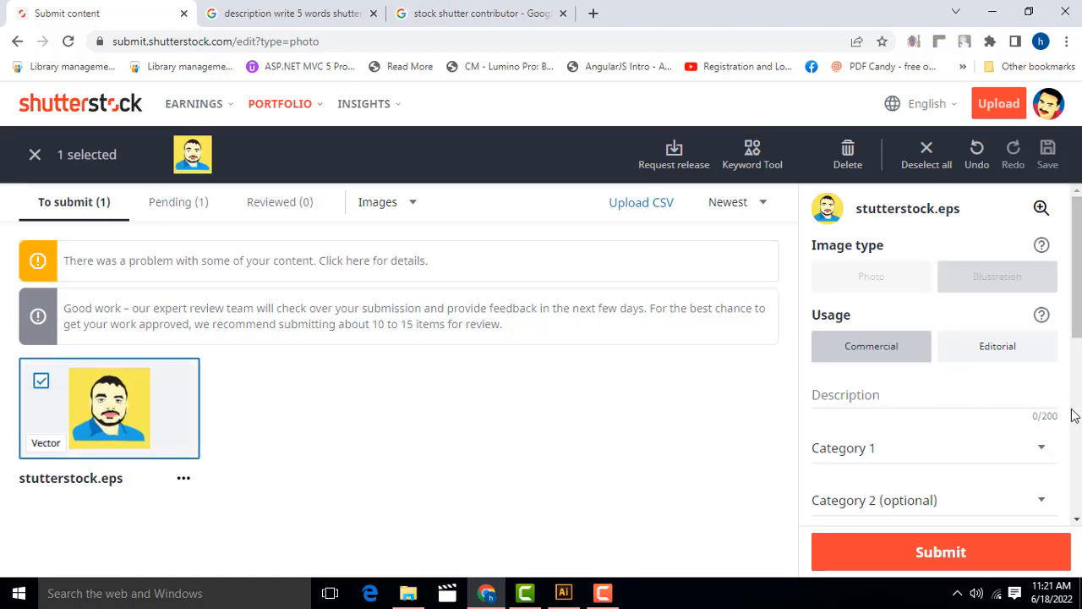
Enter the description "Face Cartoon vector Graphic Male" for stutterstock.eps.
scroll(1073, 414, "down", 1)
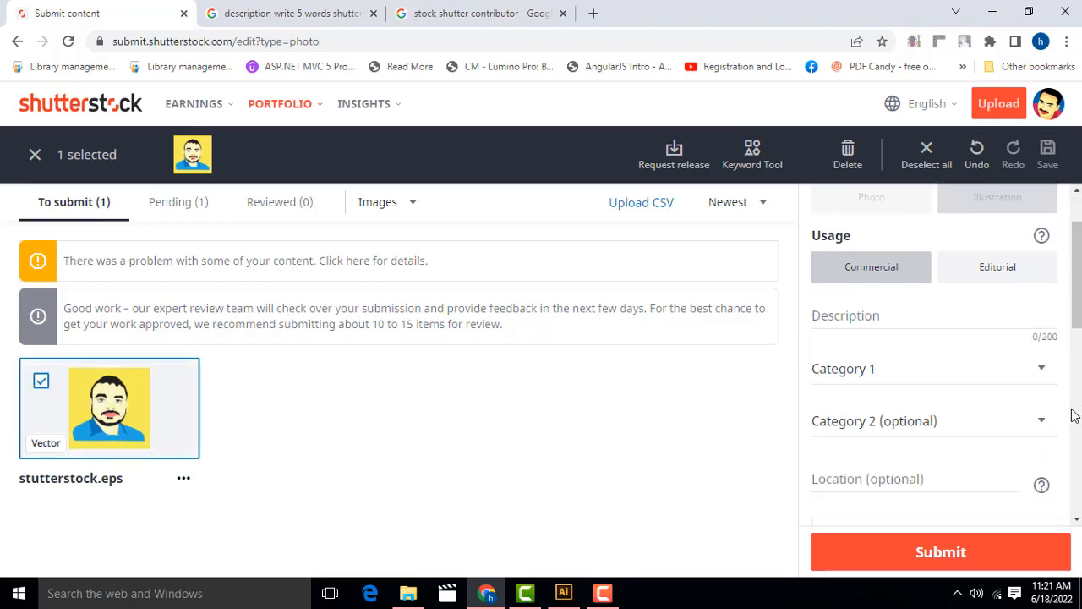
left_click(840, 315)
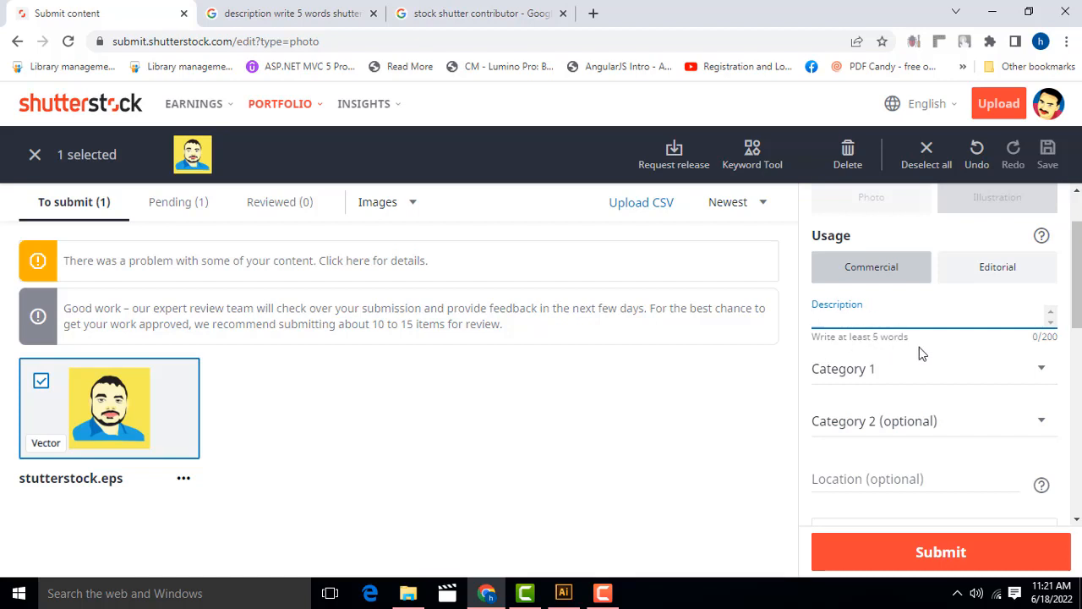
type("Face Caq")
key("BackSpace")
type("rtoo")
type("n ")
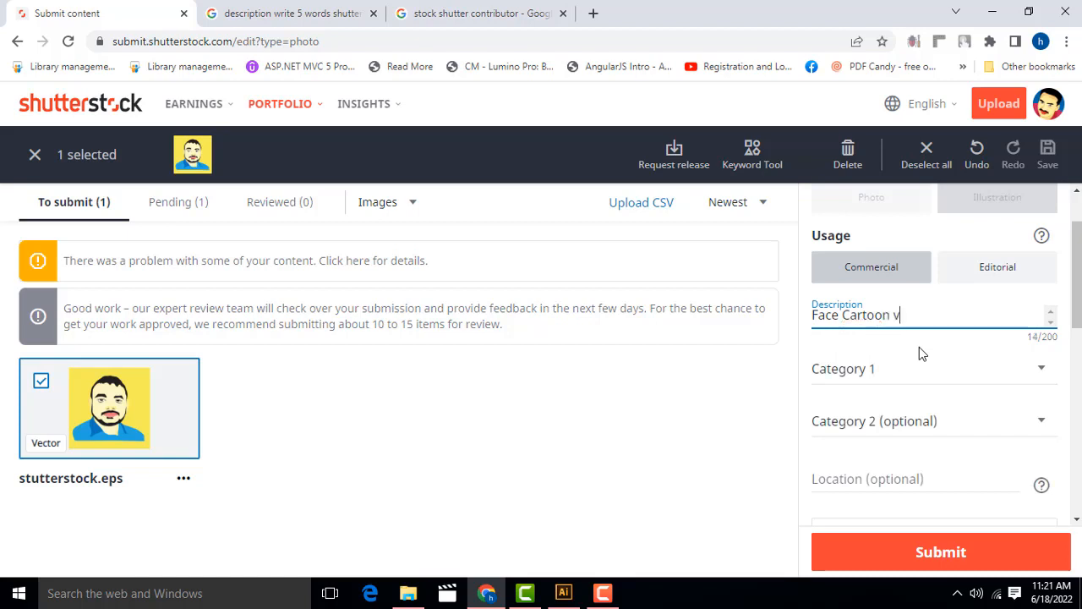
type("vector")
type("Graphic")
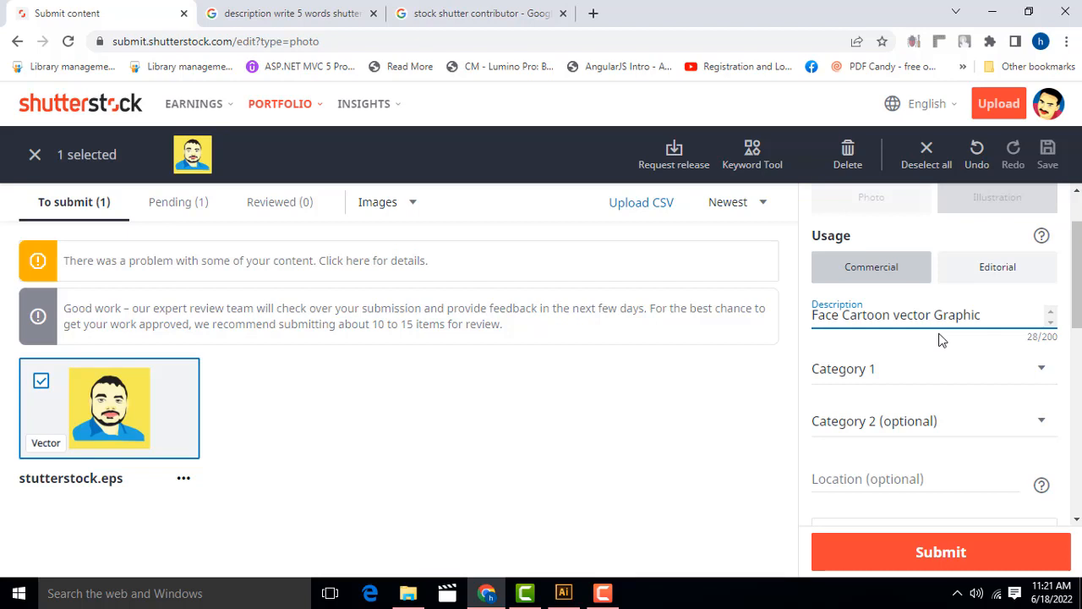
type("Male")
Set Category 1 to People for the selected vector.
scroll(1076, 403, "down", 1)
left_click(1038, 293)
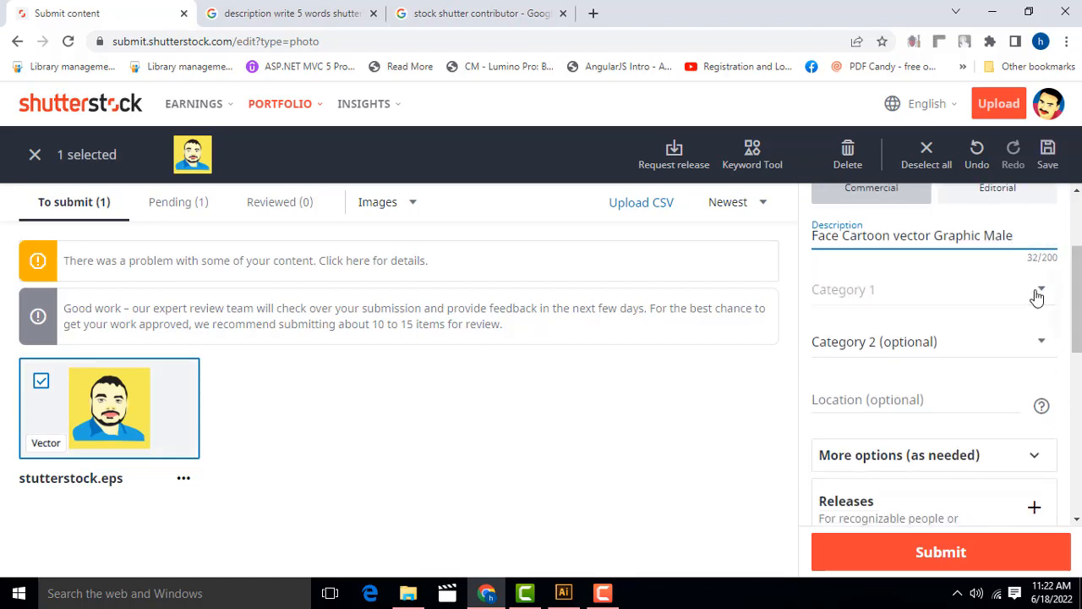
scroll(1019, 349, "down", 6)
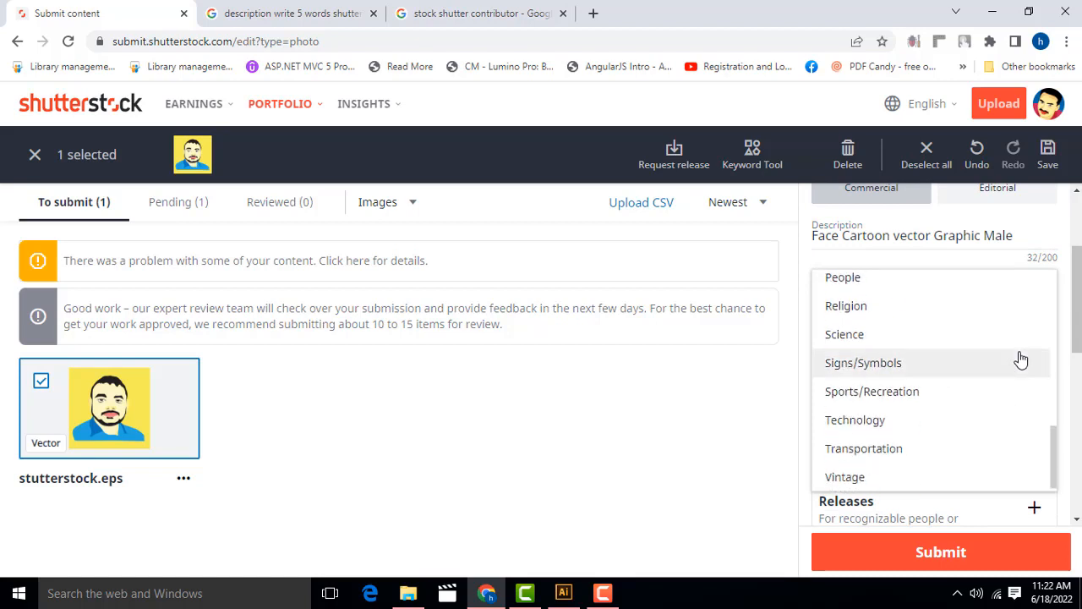
scroll(921, 461, "up", 6)
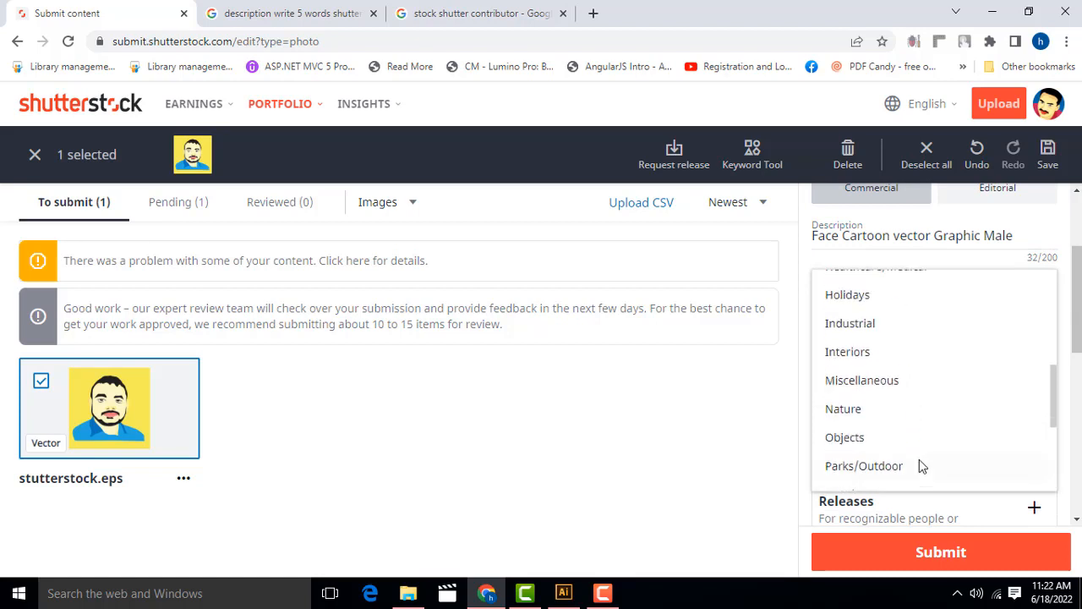
scroll(921, 459, "up", 2)
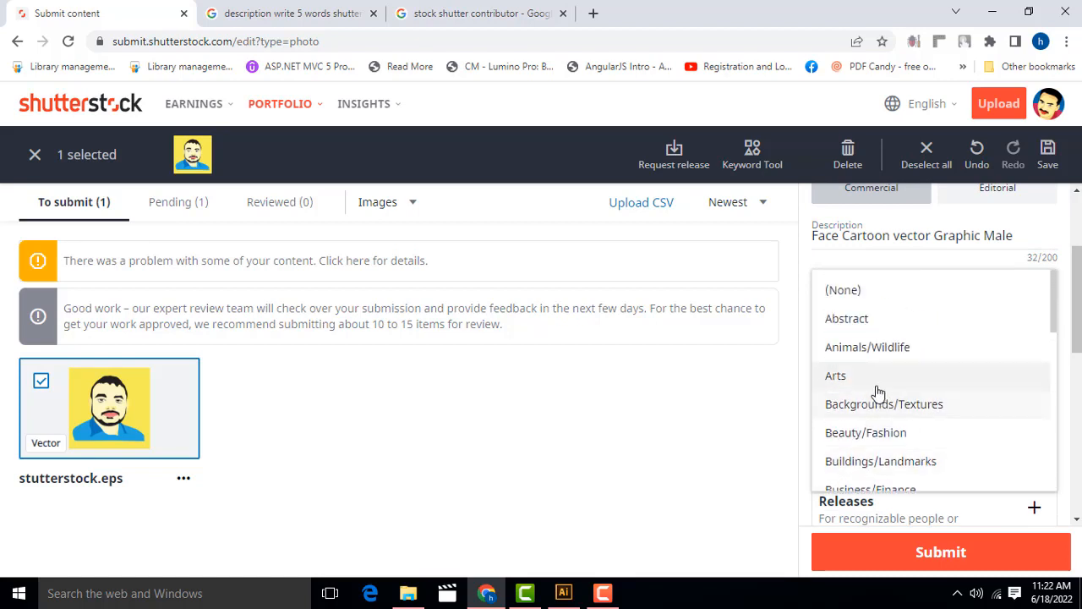
scroll(995, 440, "down", 1)
scroll(995, 440, "down", 5)
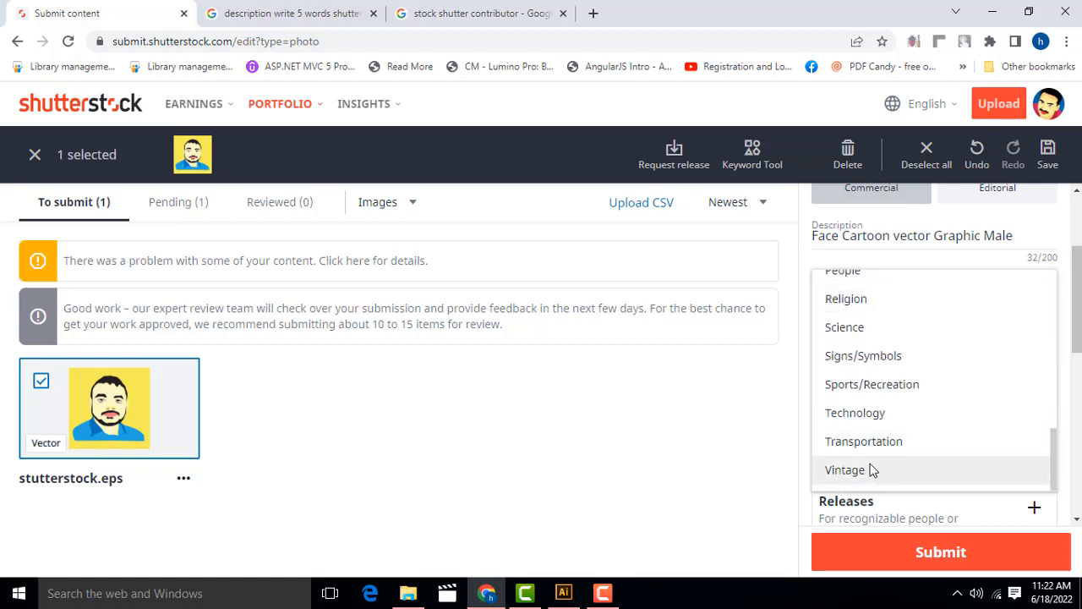
scroll(895, 404, "up", 1)
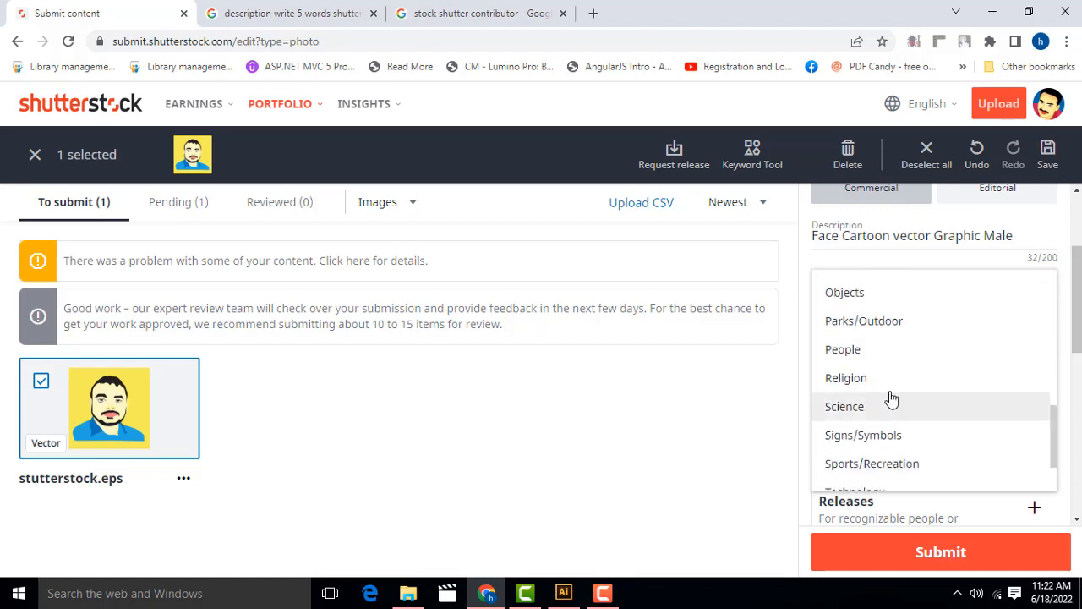
left_click(863, 351)
Add the suggested keywords person, man and face to the vector, leaving the optional second category and location empty.
scroll(985, 364, "down", 1)
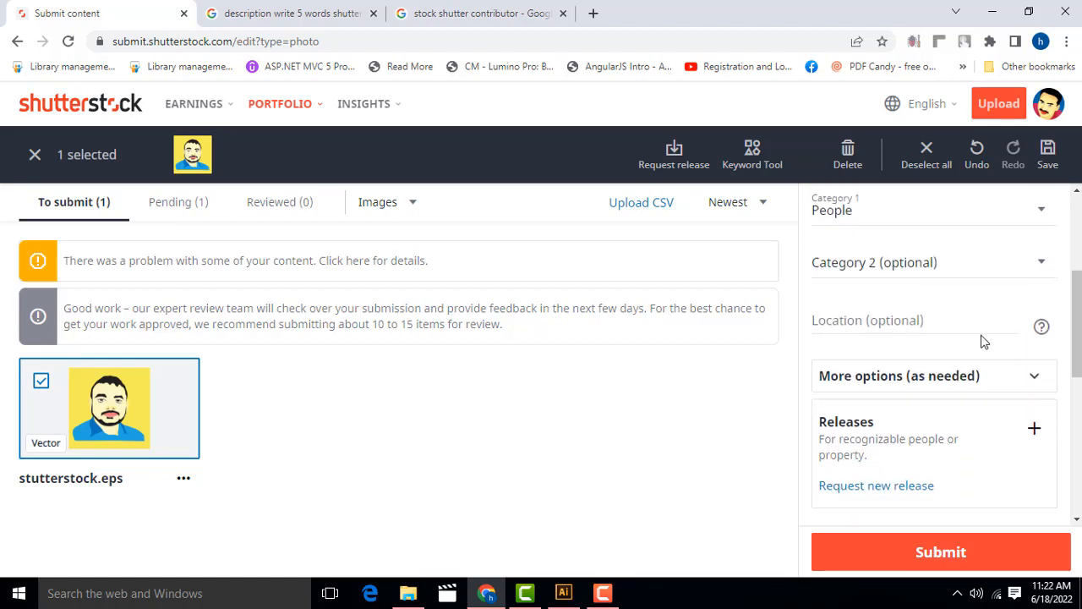
scroll(1020, 439, "down", 2)
scroll(1020, 438, "up", 3)
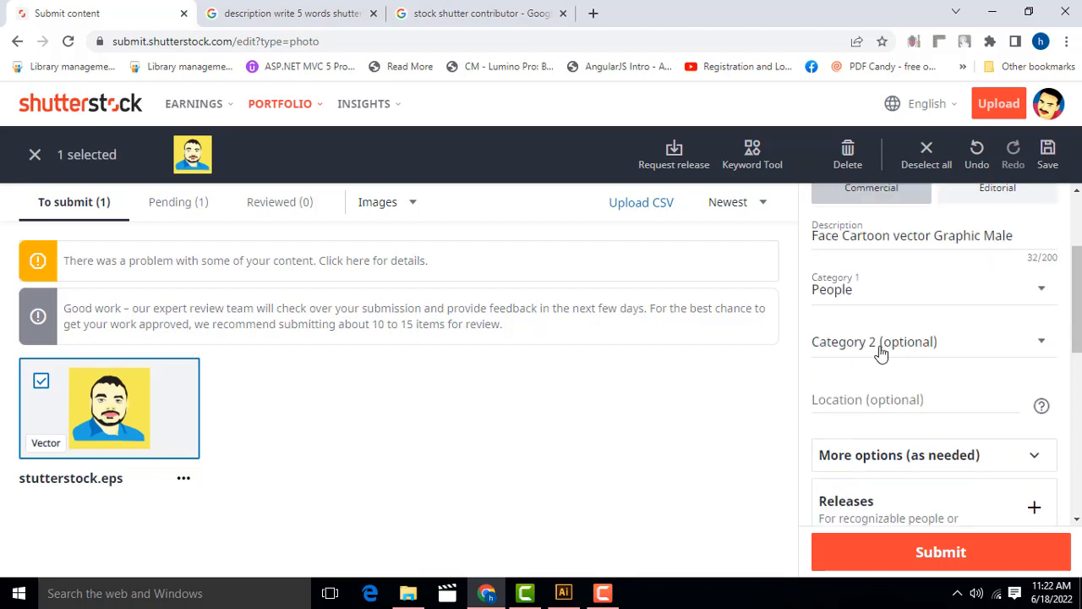
scroll(1021, 454, "down", 2)
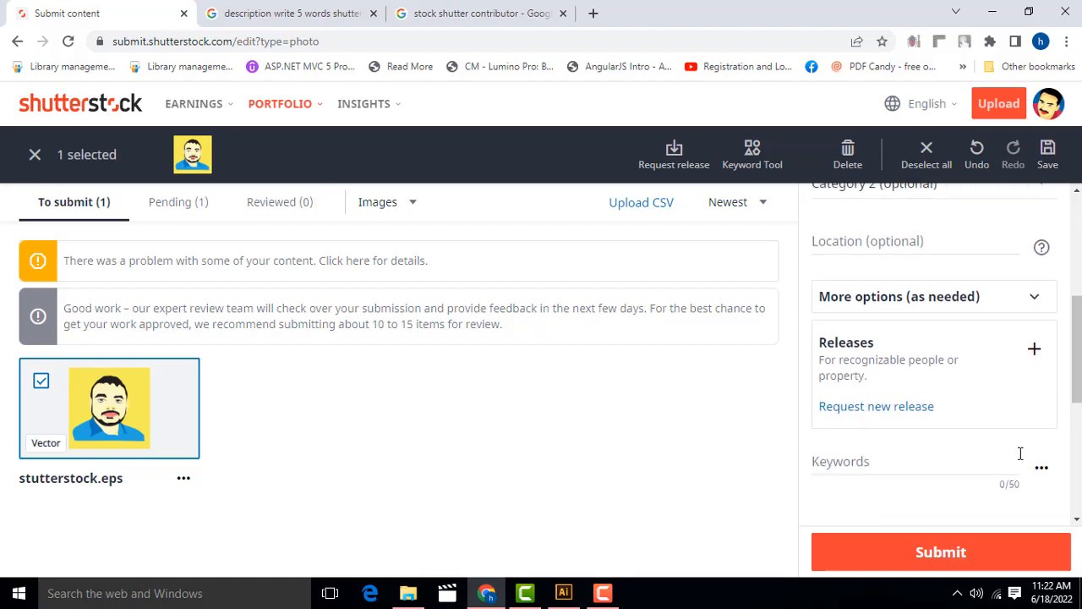
scroll(969, 454, "down", 1)
scroll(1003, 471, "down", 2)
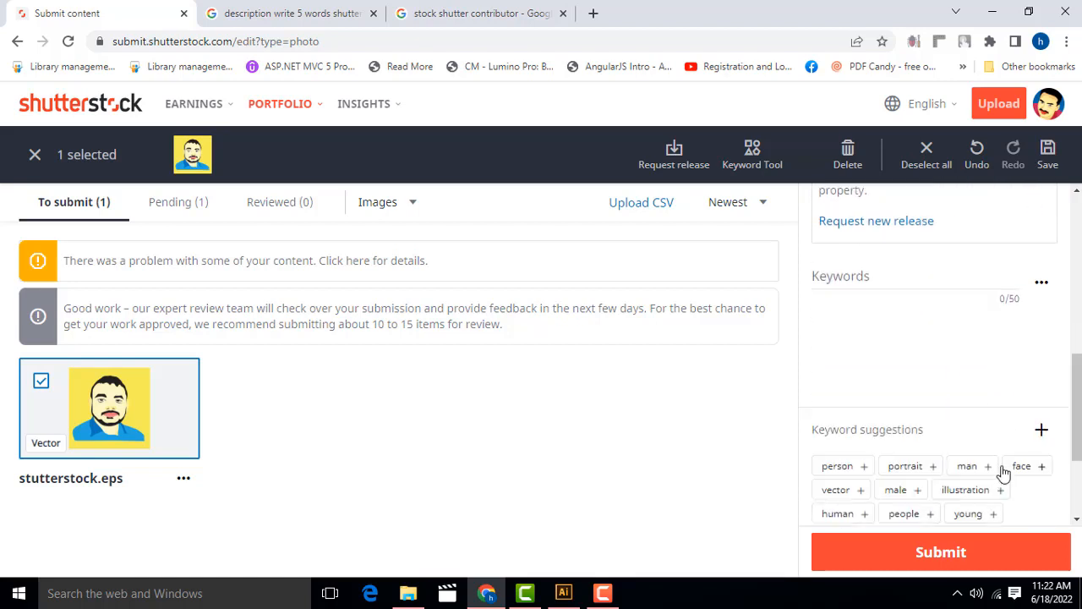
left_click(838, 415)
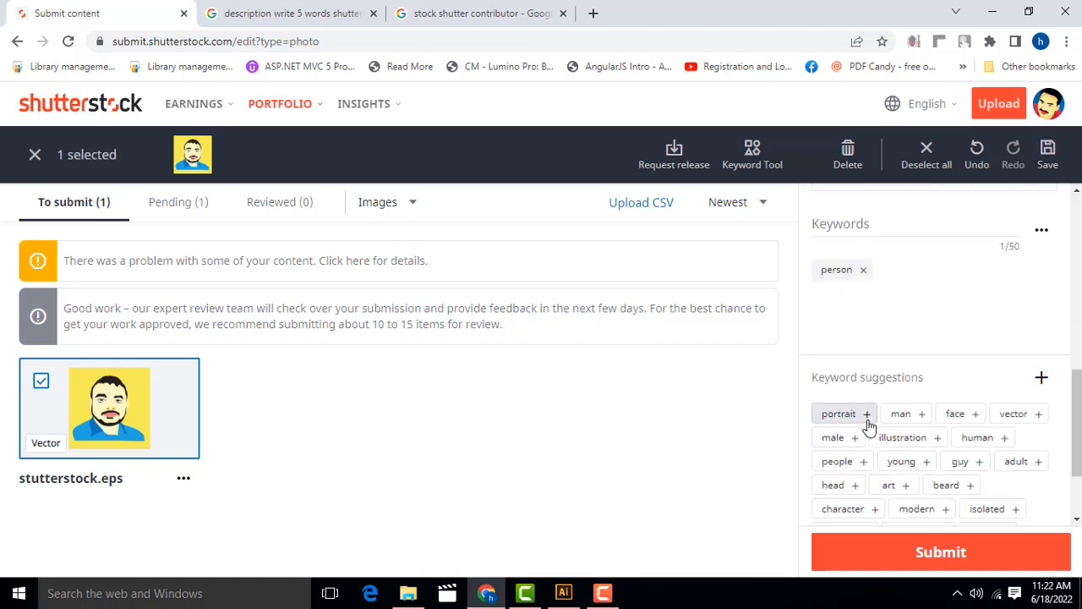
left_click(900, 419)
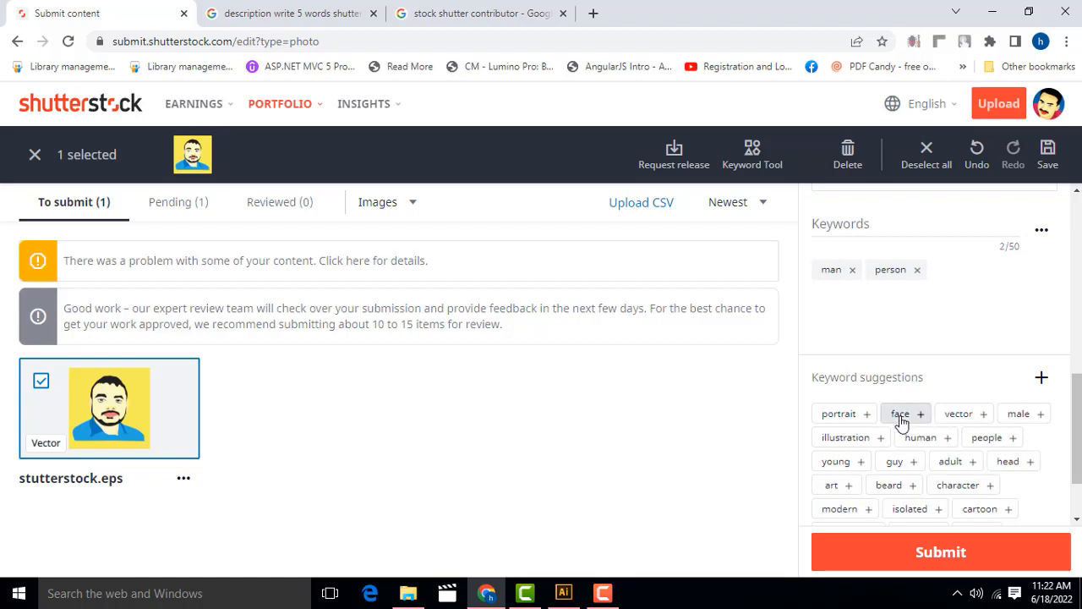
left_click(901, 419)
Replace the word "Male" in the description with "Man".
scroll(986, 437, "up", 6)
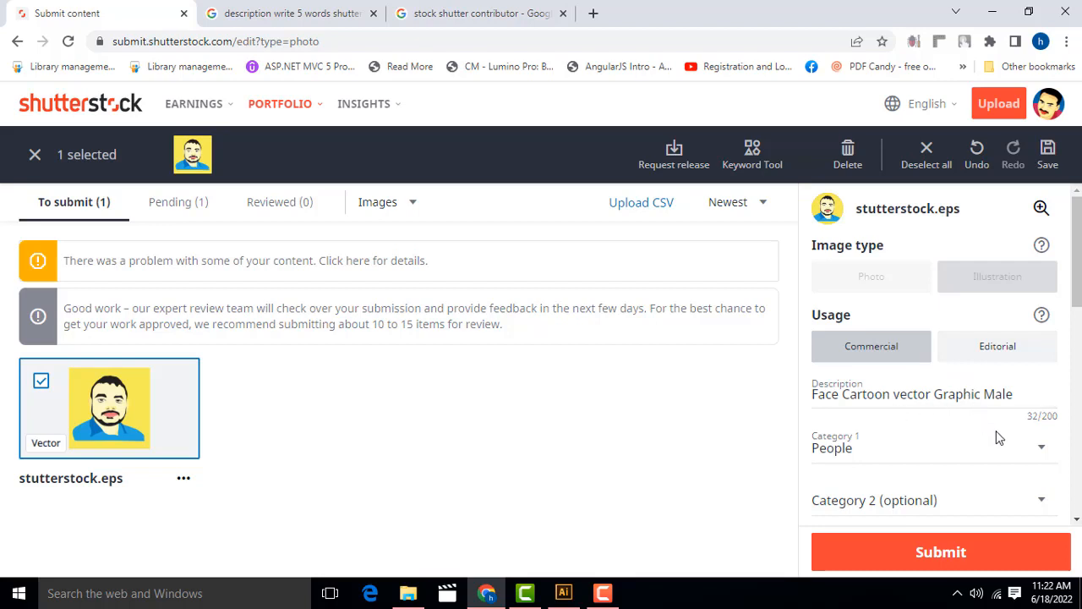
double_click(998, 395)
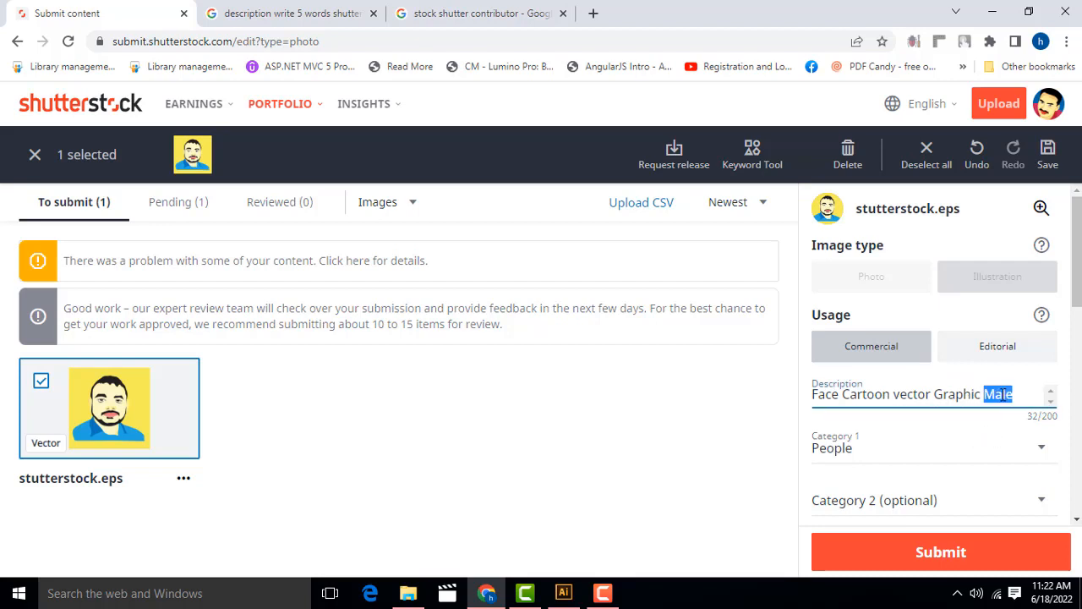
type("Man")
Add the suggested keywords male, vector, portrait, guy, adult, cartoon, young, art, people and model.
scroll(1065, 398, "down", 5)
scroll(1067, 399, "down", 2)
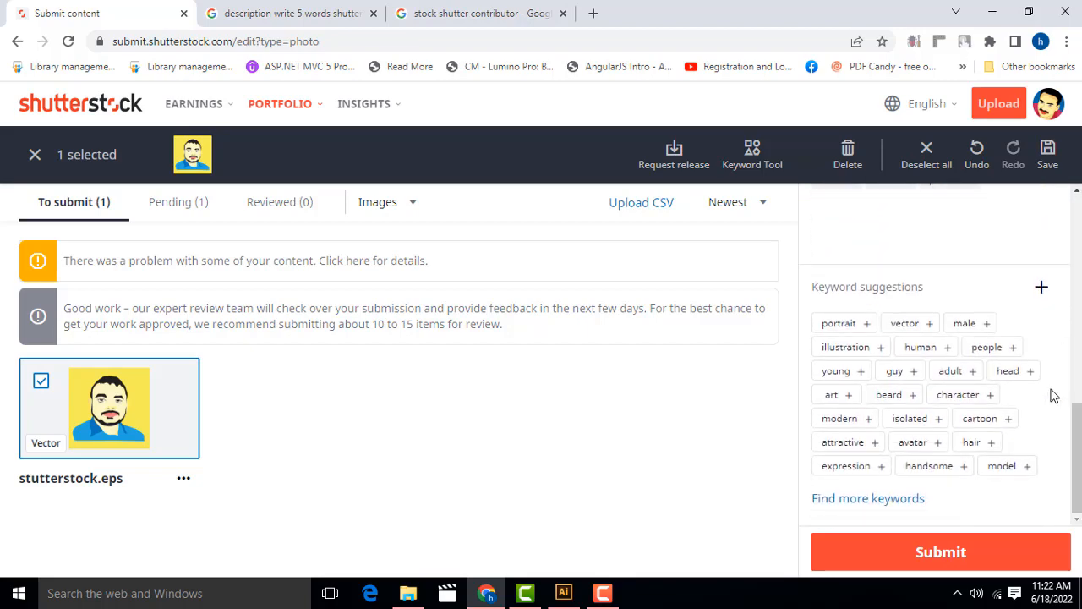
left_click(964, 323)
left_click(905, 326)
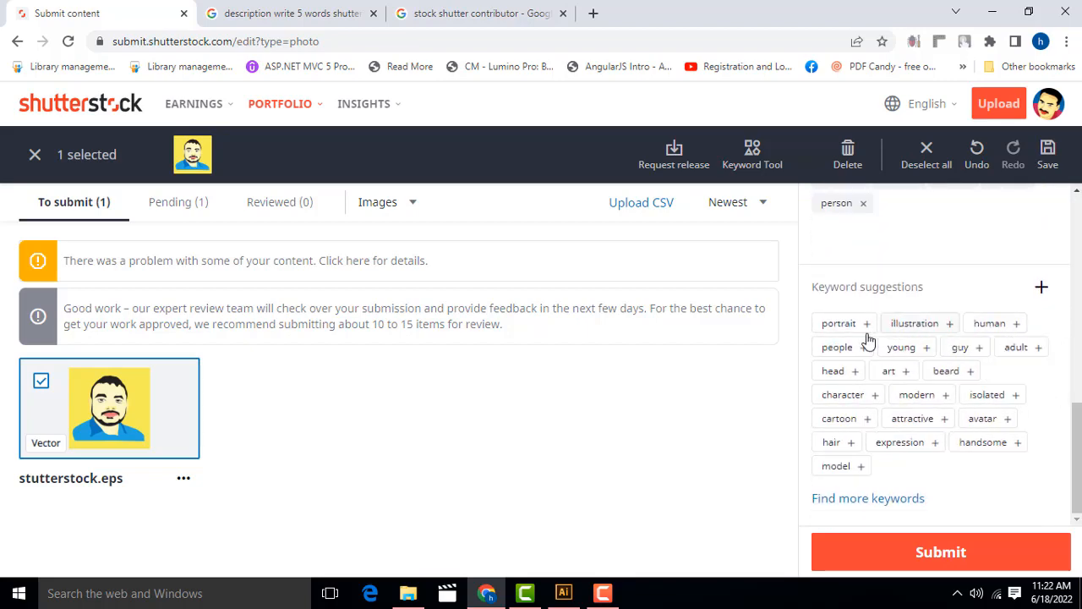
left_click(838, 324)
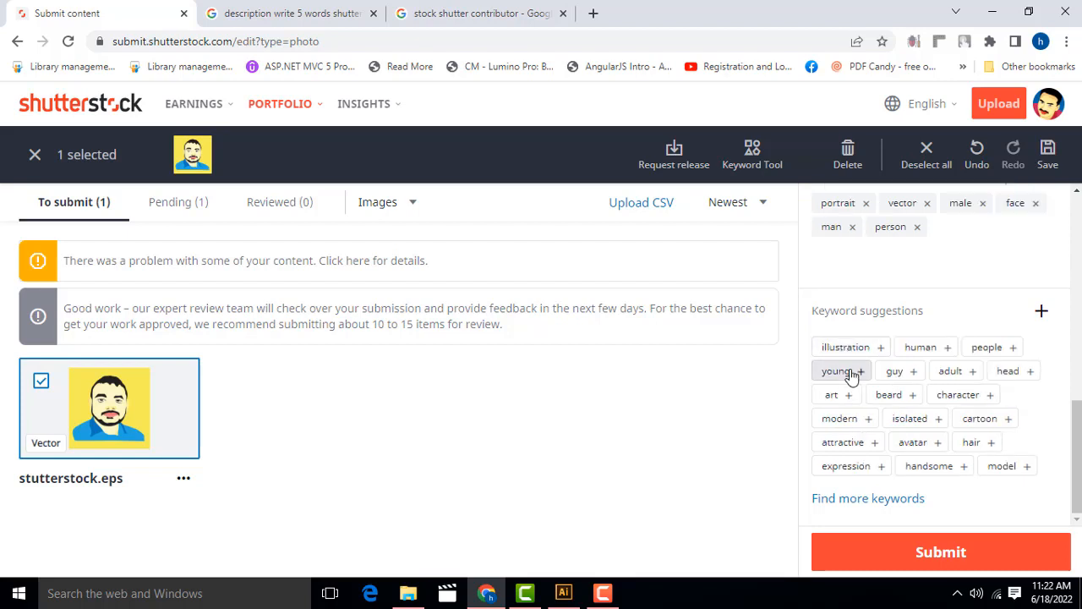
left_click(890, 371)
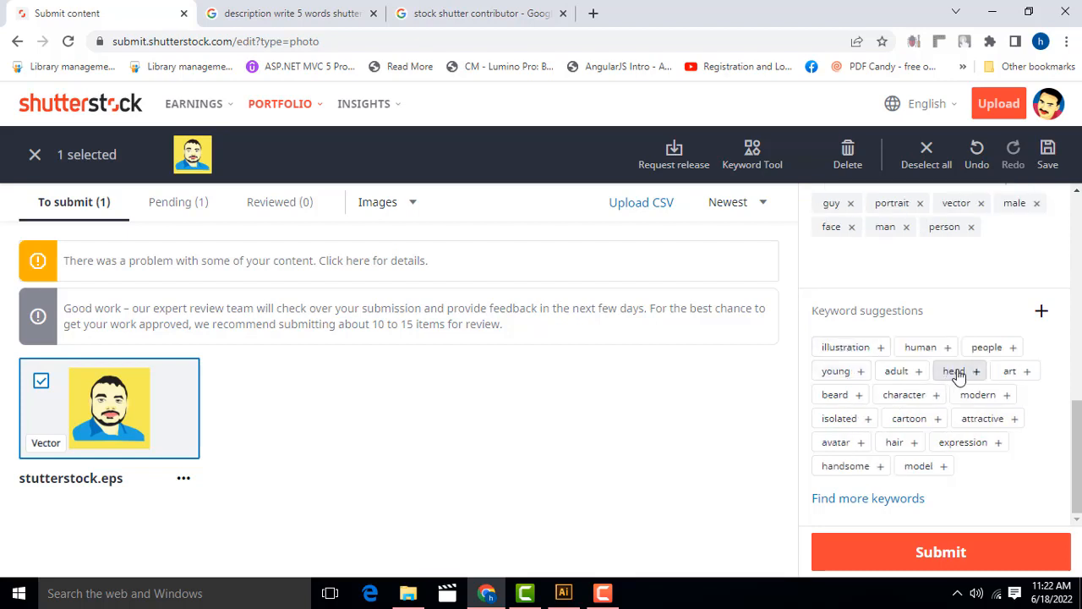
left_click(895, 370)
left_click(841, 425)
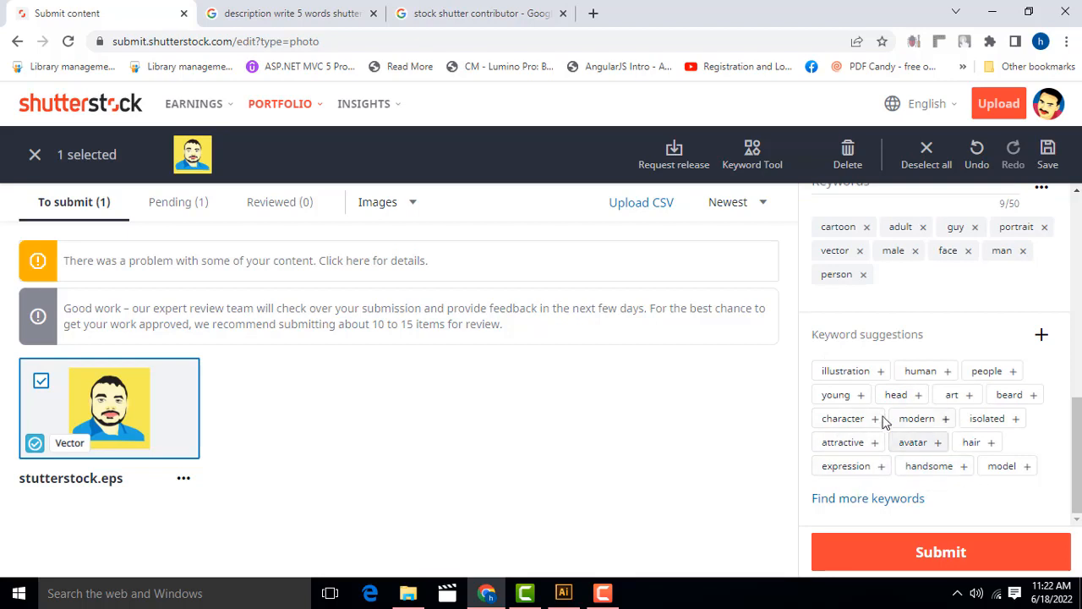
left_click(836, 395)
left_click(887, 397)
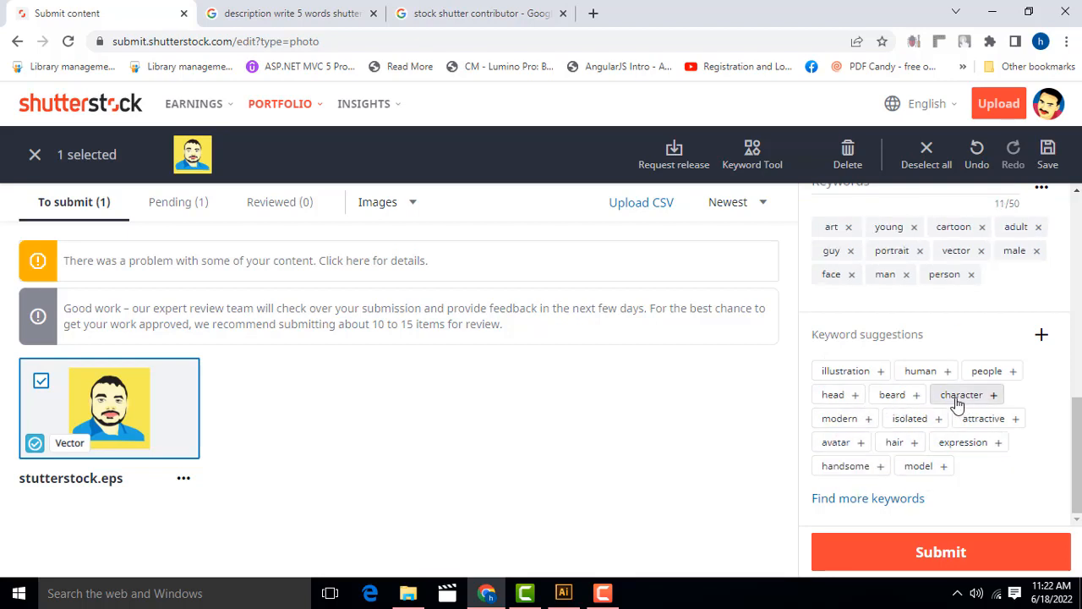
left_click(980, 373)
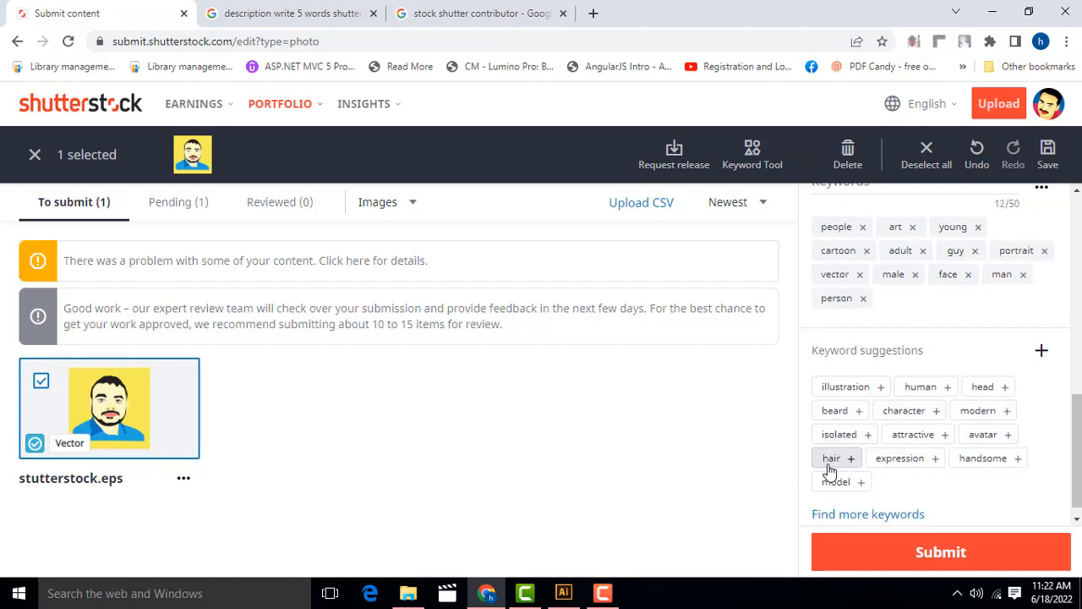
left_click(836, 488)
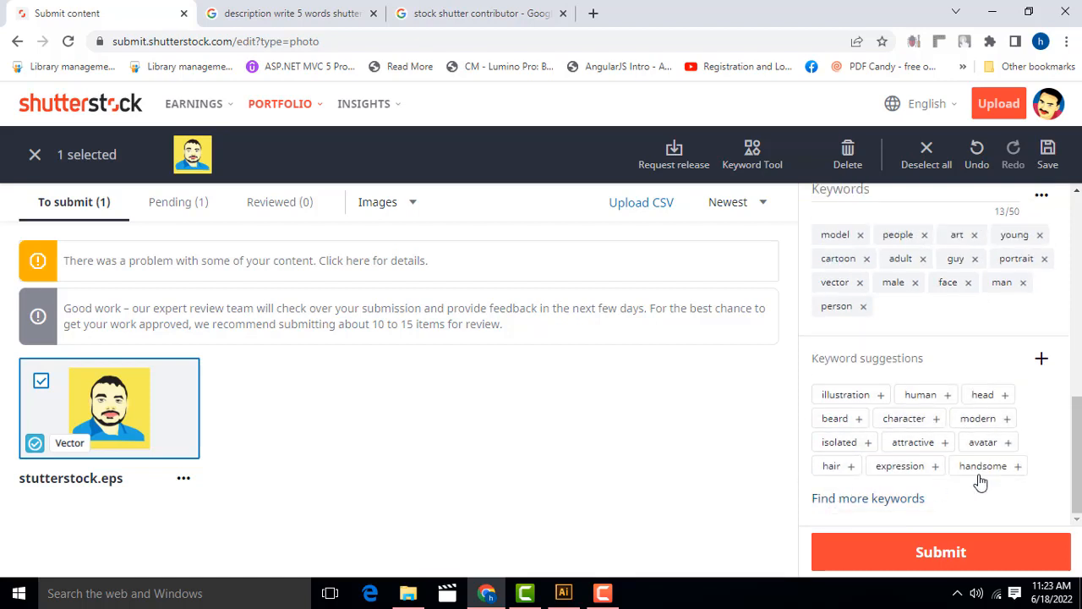
Add the suggested keyword handsome to the vector and review its usage, description and category.
left_click(976, 467)
scroll(1072, 432, "up", 5)
scroll(1072, 432, "up", 3)
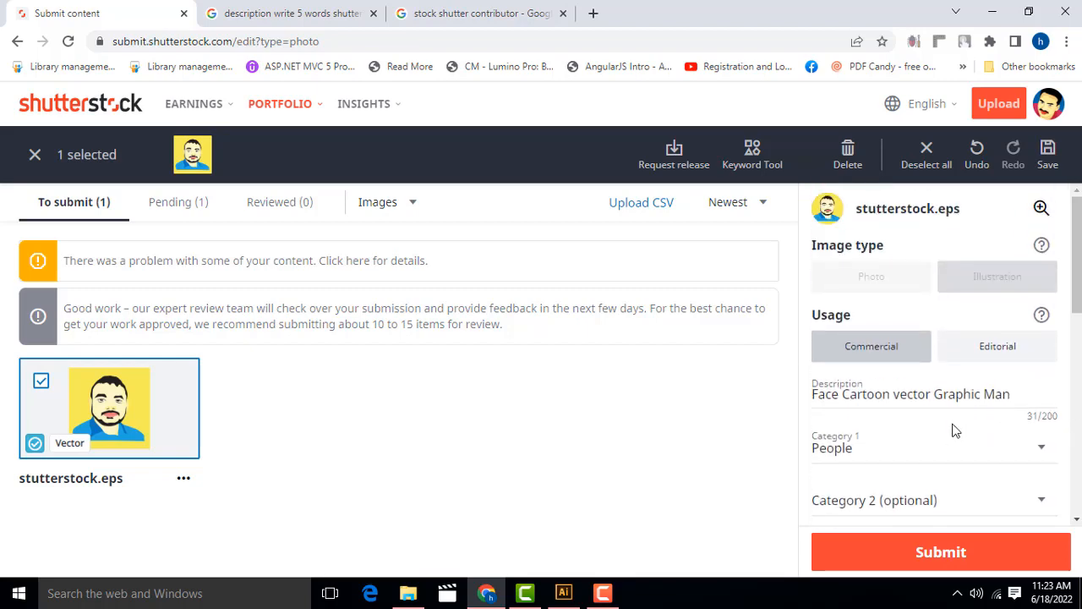
Submit the stutterstock.eps vector for review and open the list of pending images.
scroll(930, 381, "down", 6)
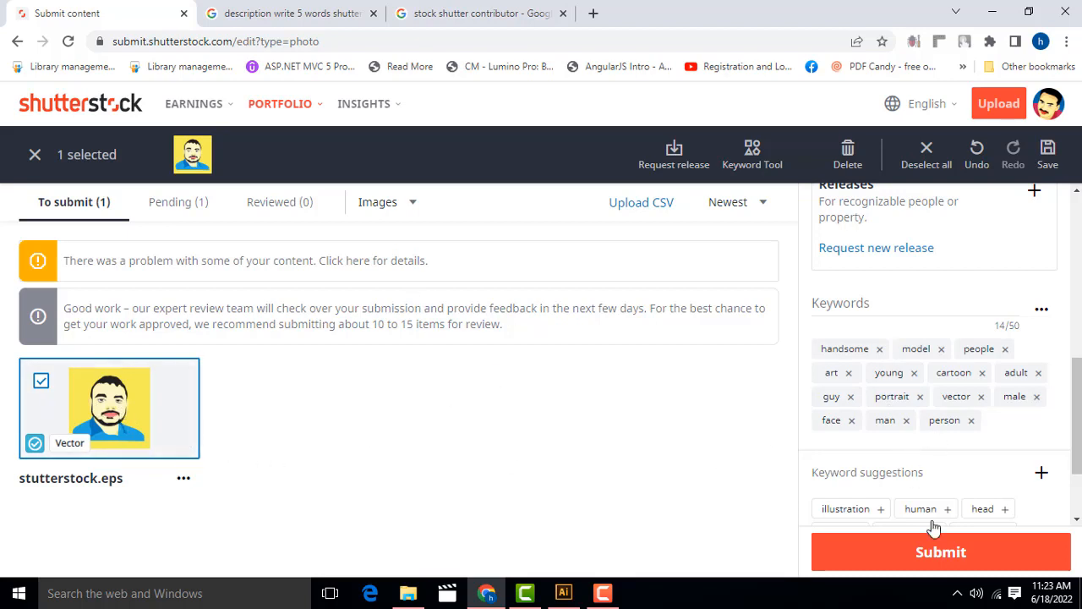
left_click(947, 558)
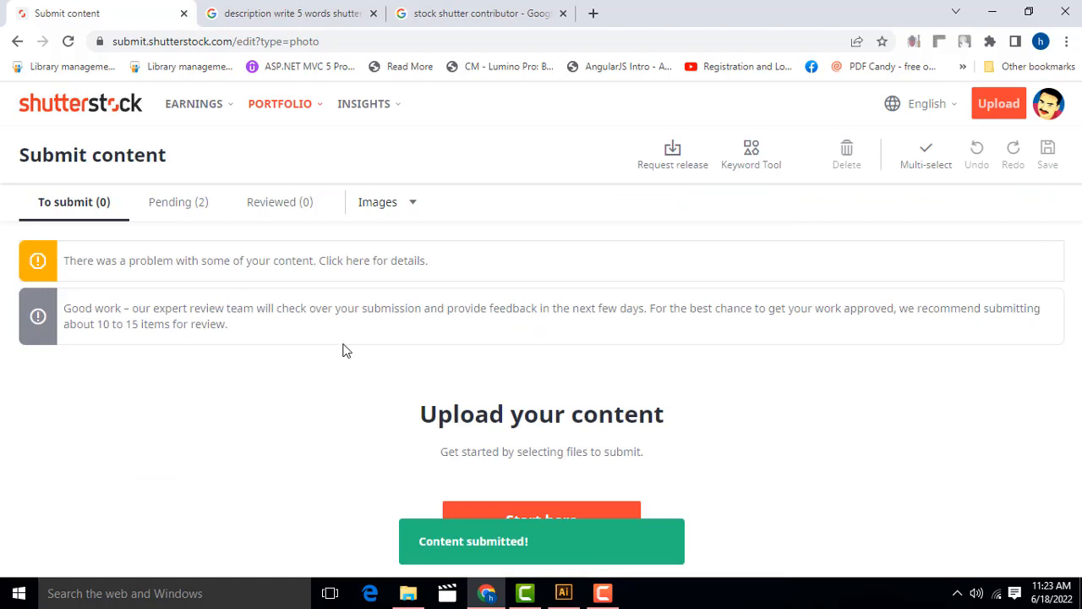
left_click(185, 205)
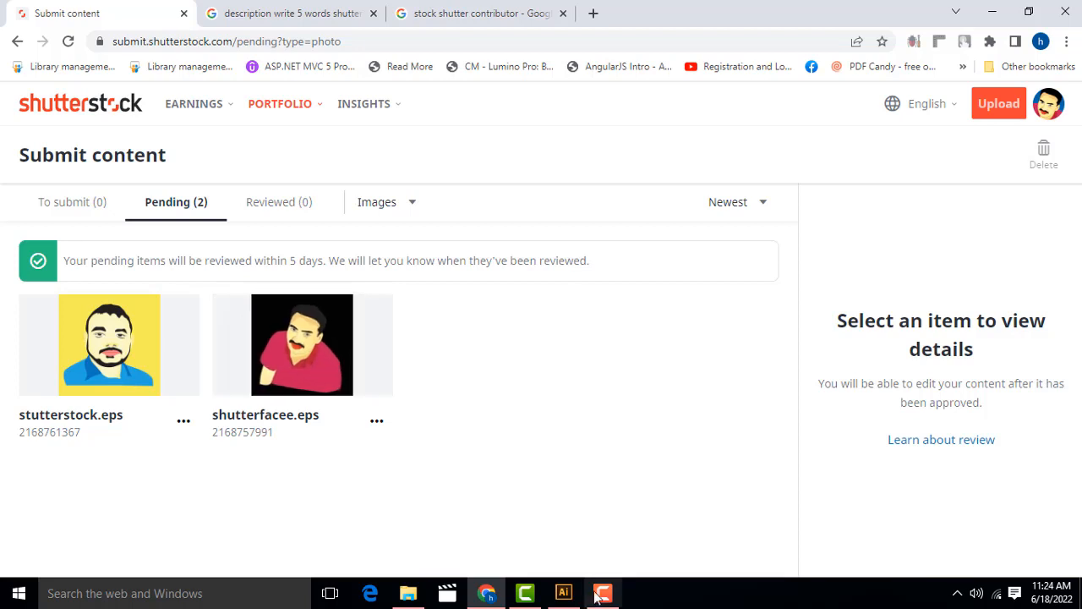
Switch to Illustrator and examine whether the yellow background and the portrait paths in stutterstock.eps select as separate objects.
left_click(563, 593)
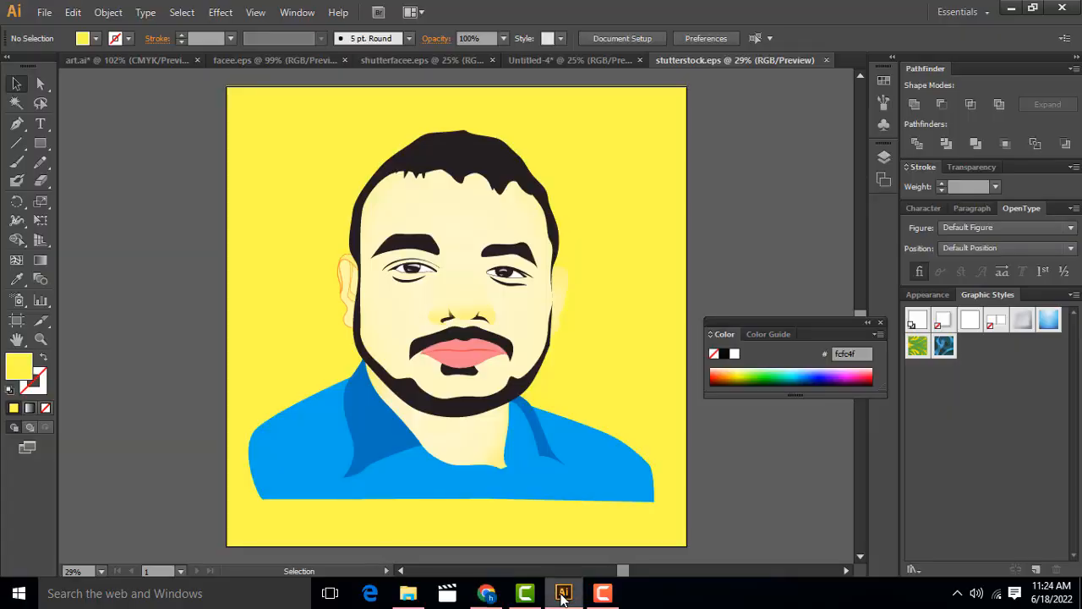
left_click(266, 119)
left_click(178, 79)
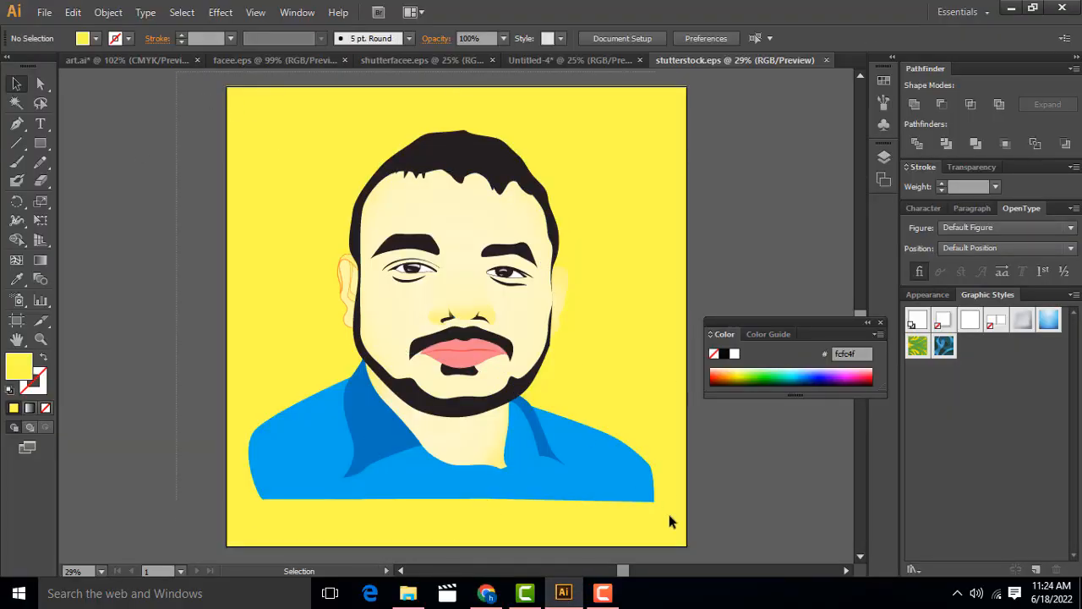
scroll(667, 510, "down", 3)
key("ctrl+a")
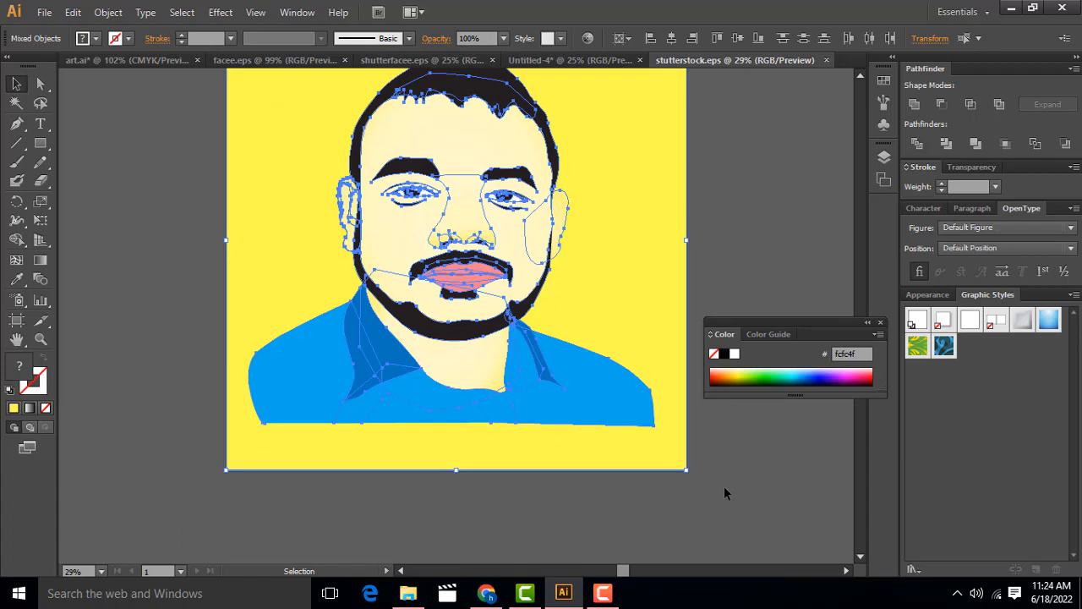
left_click(717, 470)
left_click(588, 230)
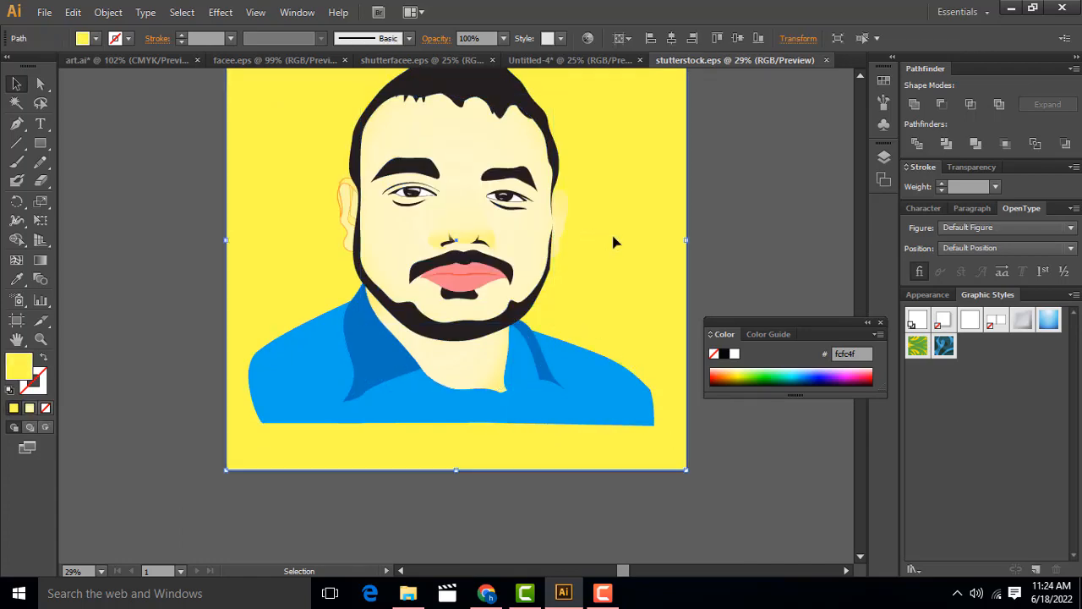
scroll(726, 248, "up", 3)
scroll(717, 228, "down", 2)
left_click(801, 187)
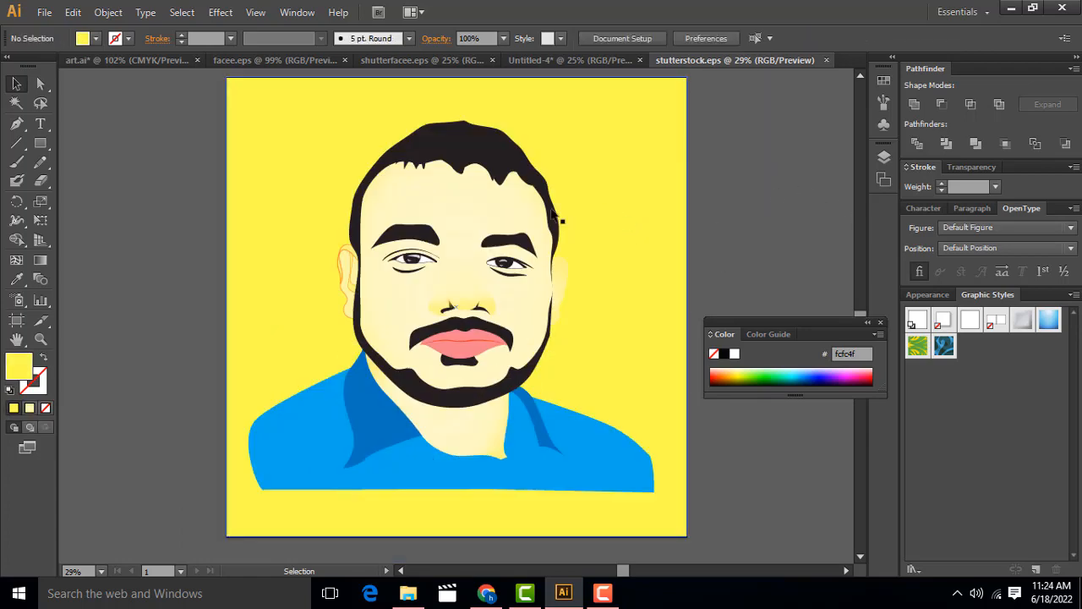
left_click(273, 203)
left_click(172, 172)
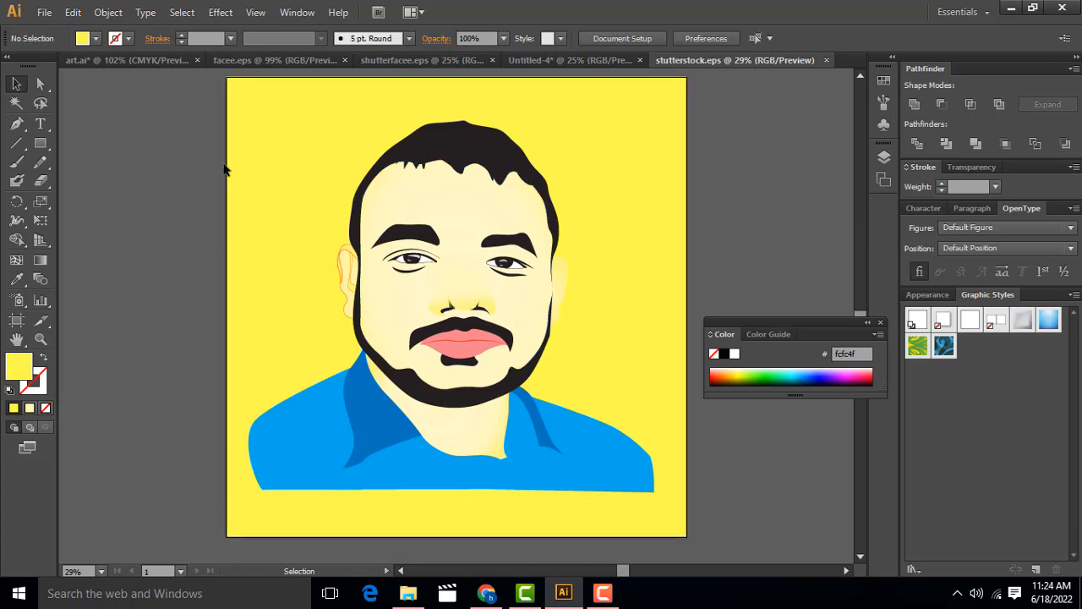
left_click(267, 160)
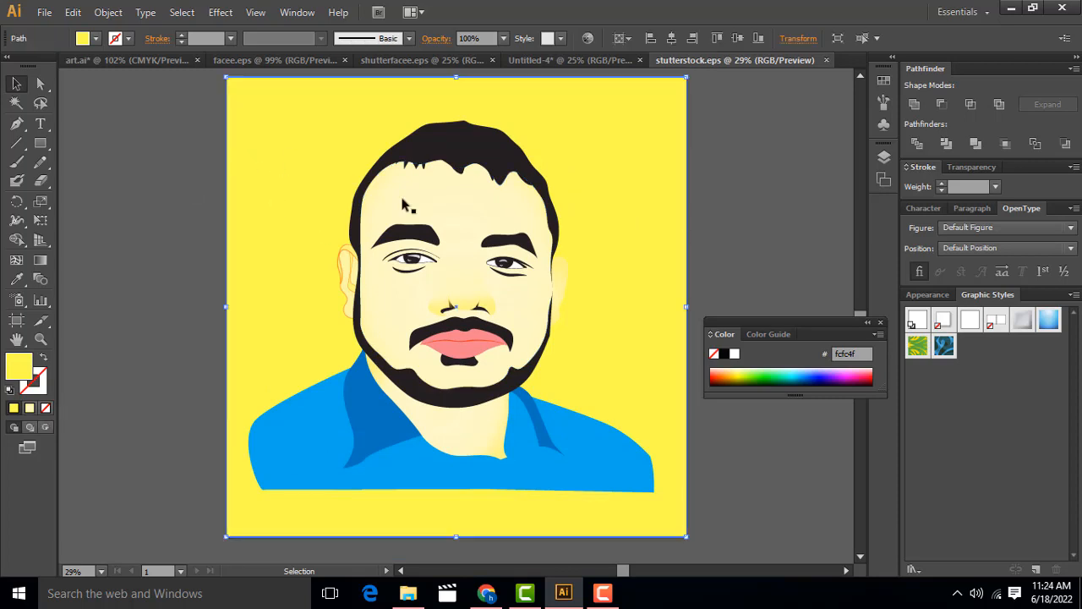
Group the yellow background and all portrait paths into one object, and switch back to the Shutterstock page in Chrome.
left_click(187, 76)
scroll(731, 423, "down", 4)
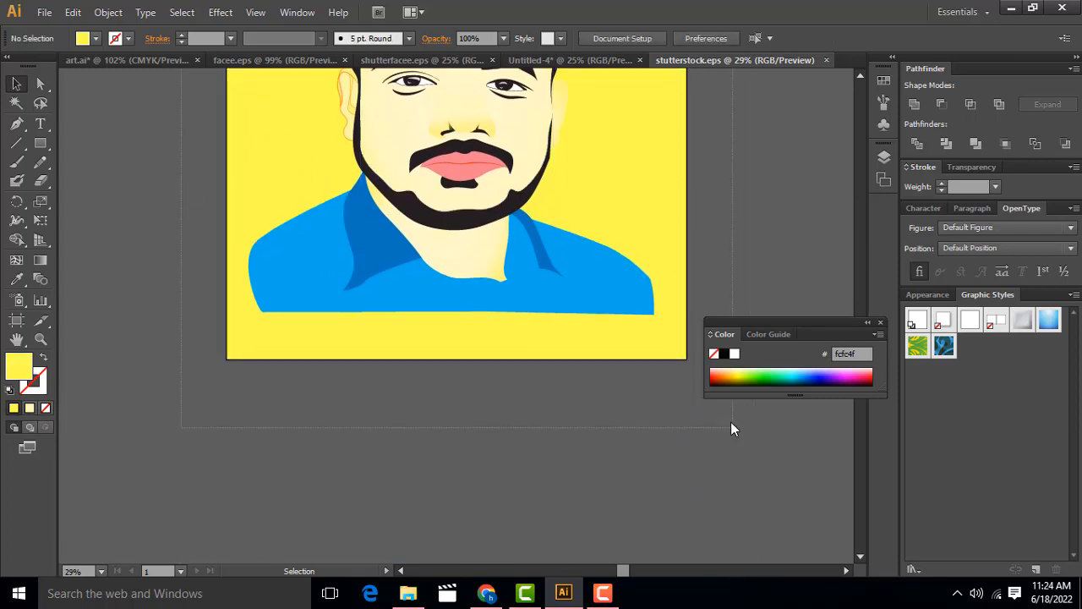
key("ctrl+a")
scroll(768, 469, "up", 6)
key("ctrl+g")
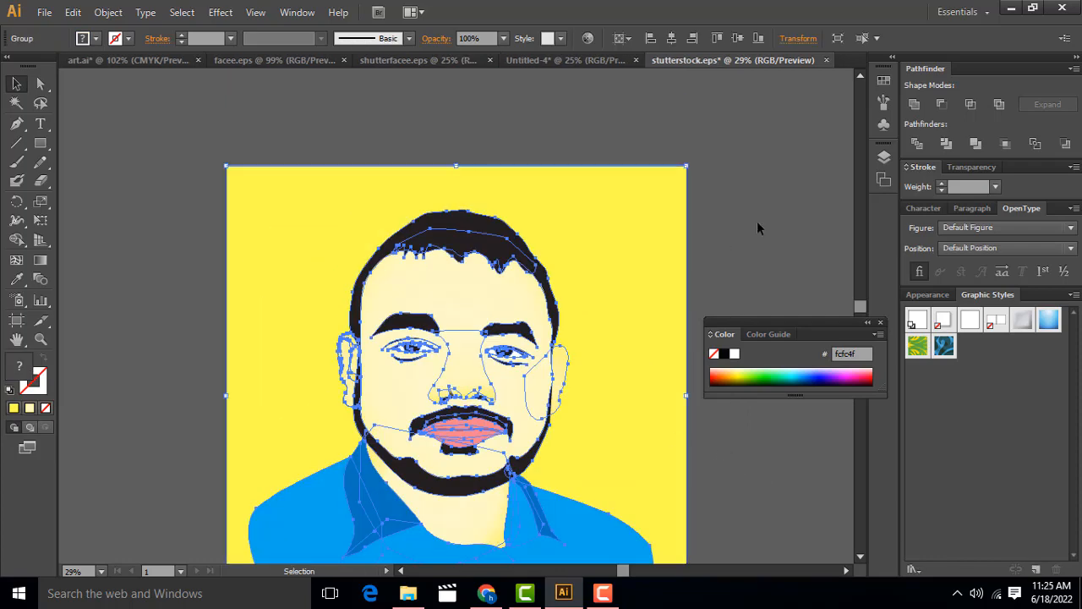
left_click(759, 225)
left_click(604, 239)
scroll(765, 180, "down", 4)
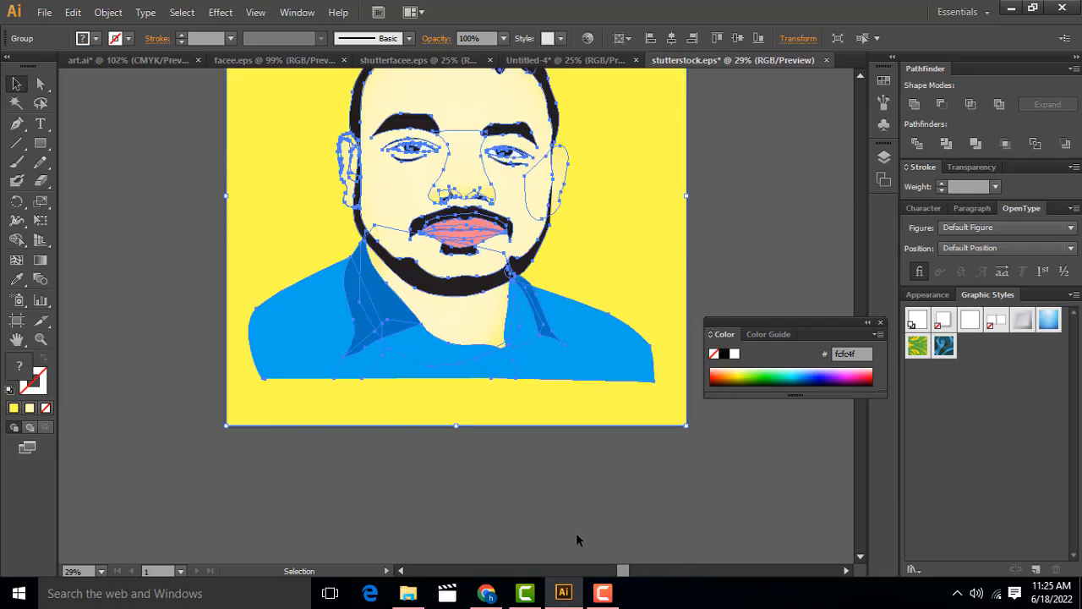
left_click(487, 593)
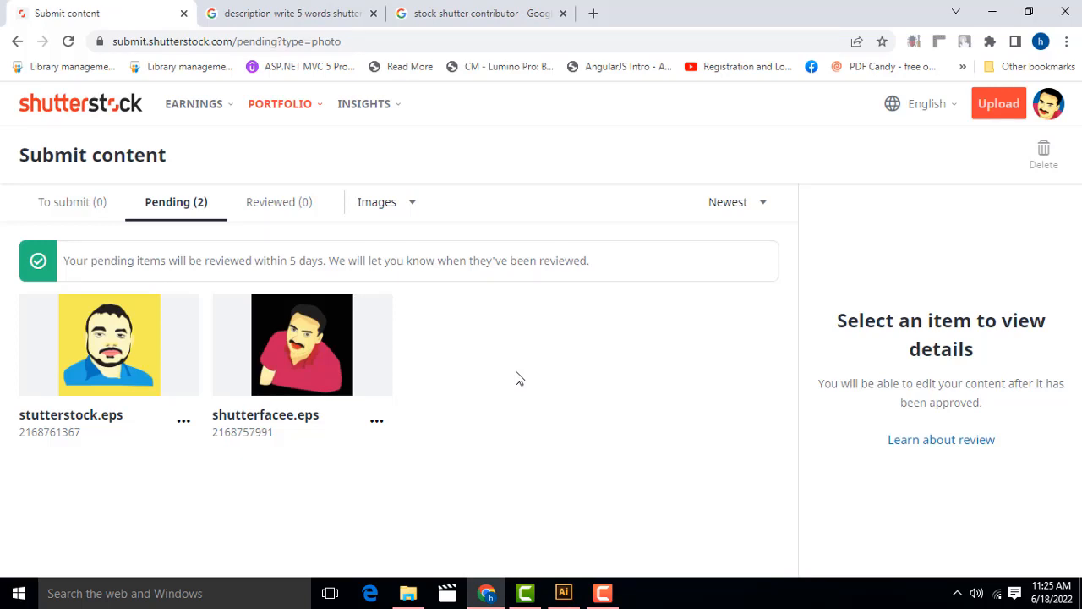